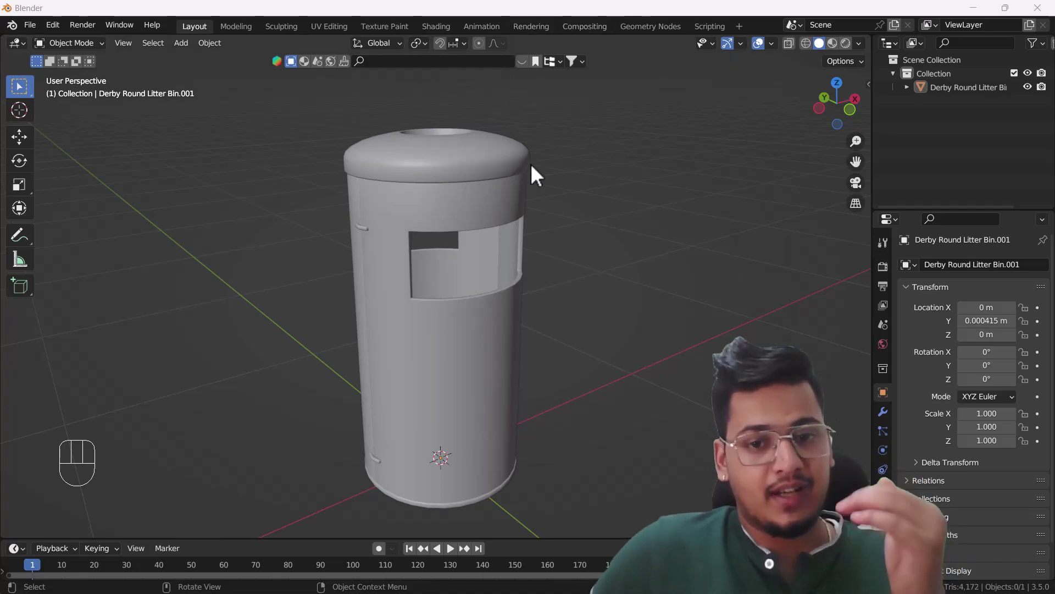
# Step: Select the Derby Round Litter Bin.001, orbit around it, and switch to Material Preview shading
pyautogui.click(510, 212)
pyautogui.moveTo(513, 213); pyautogui.dragTo(552, 259, button='middle')
pyautogui.click(833, 44)
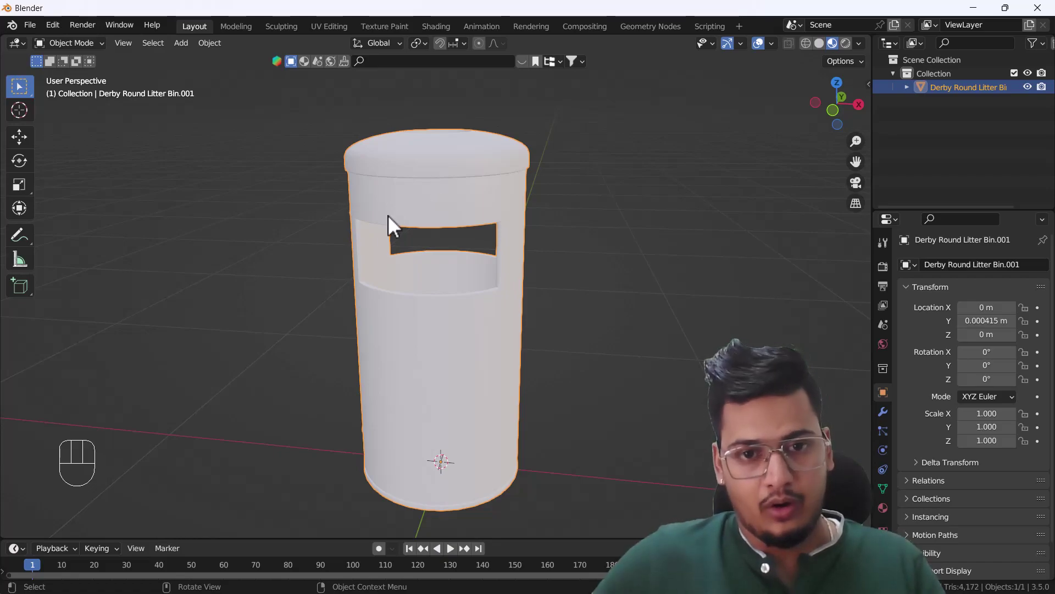
pyautogui.press('Tab')
pyautogui.press('Tab')
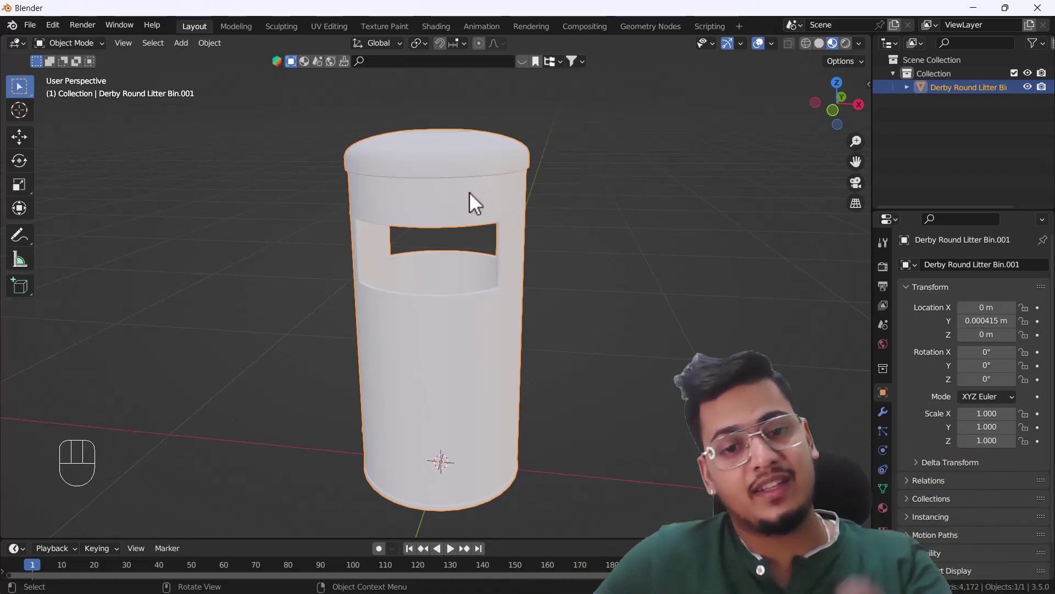
# Step: Show the bin's Material Properties, revealing an empty material slot list
pyautogui.click(883, 507)
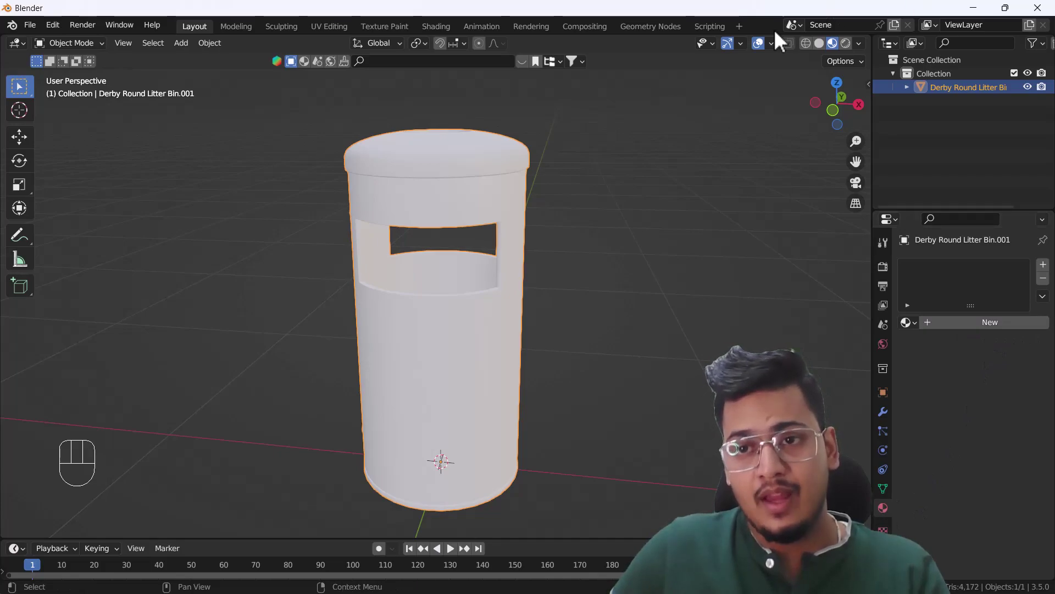
# Step: Split the viewport and make the right-hand area a Shader Editor with its sidebar hidden
pyautogui.moveTo(870, 39); pyautogui.dragTo(544, 167)
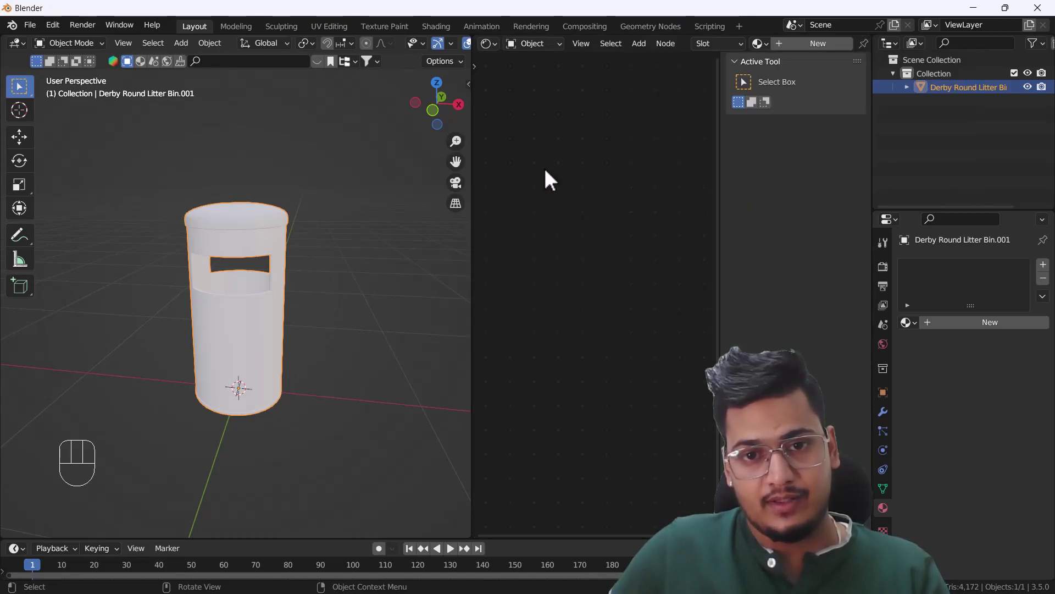
pyautogui.press('n')
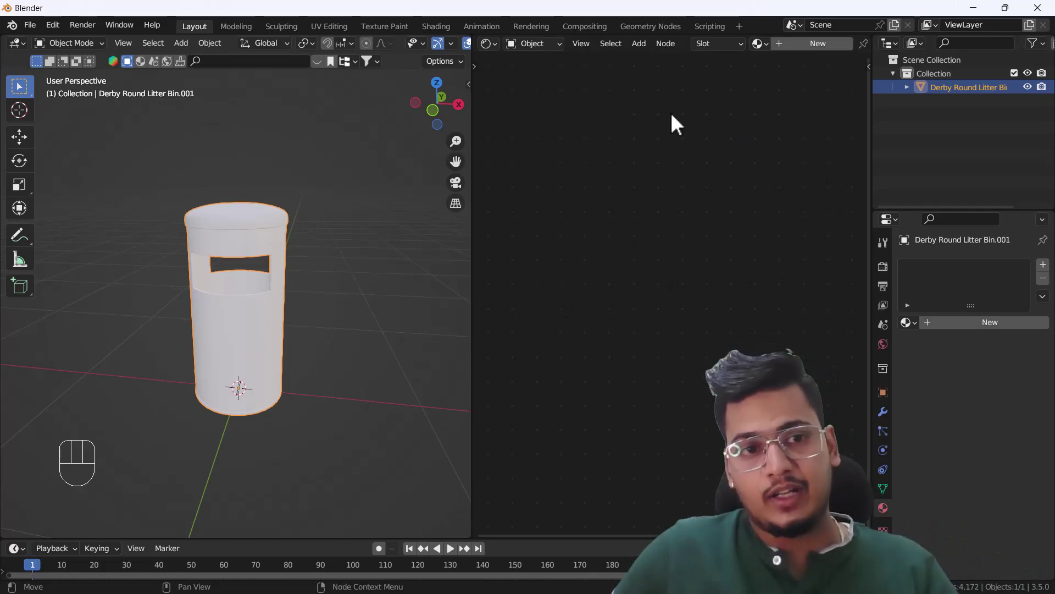
# Step: Create Material.001 for the bin and zoom the node view onto its Principled BSDF
pyautogui.click(822, 43)
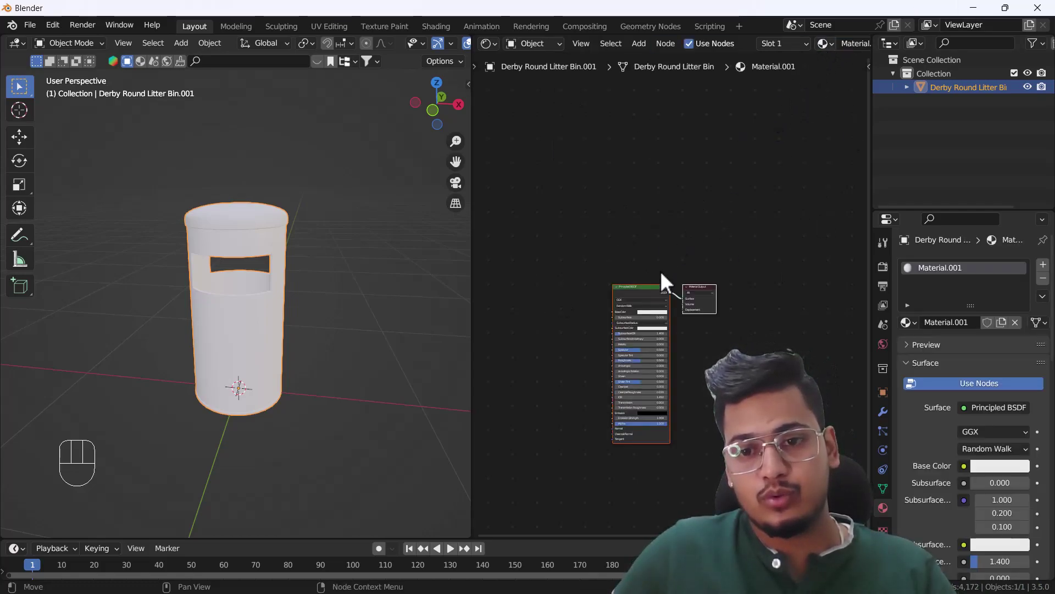
pyautogui.scroll(3, 667, 187)
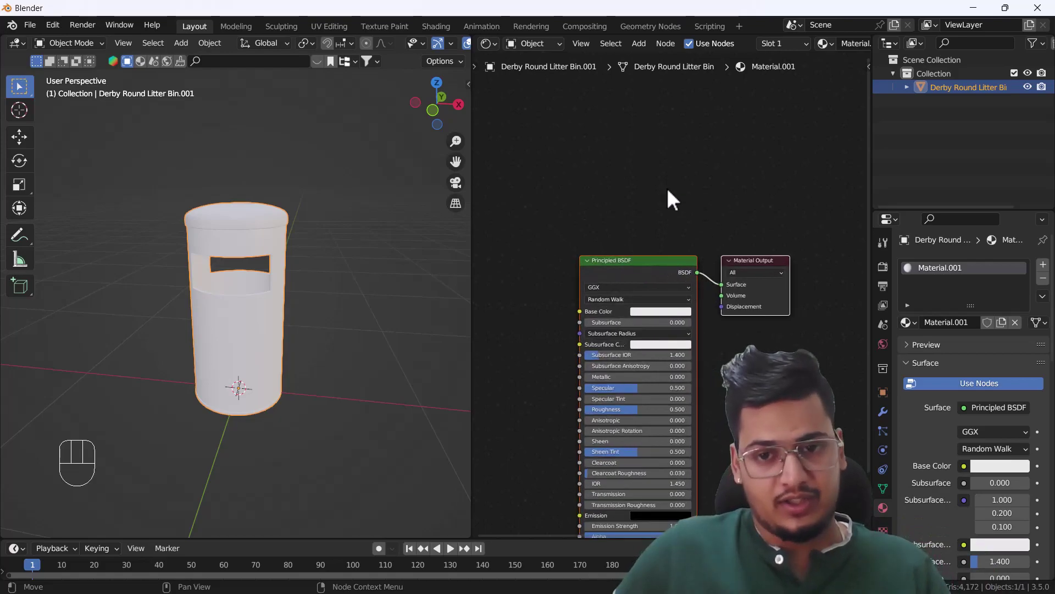
pyautogui.keyDown('shift'); pyautogui.moveTo(612, 310); pyautogui.dragTo(657, 265, button='middle'); pyautogui.keyUp('shift')
pyautogui.scroll(2, 668, 252)
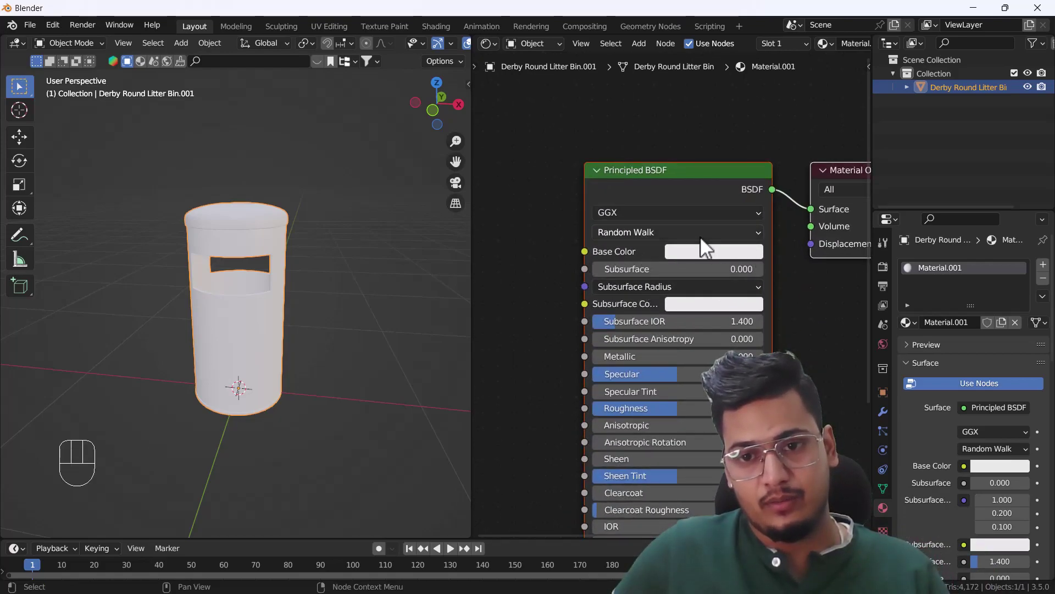
# Step: Set the Principled BSDF base colour to red on the colour wheel
pyautogui.click(721, 252)
pyautogui.moveTo(713, 308); pyautogui.dragTo(730, 324)
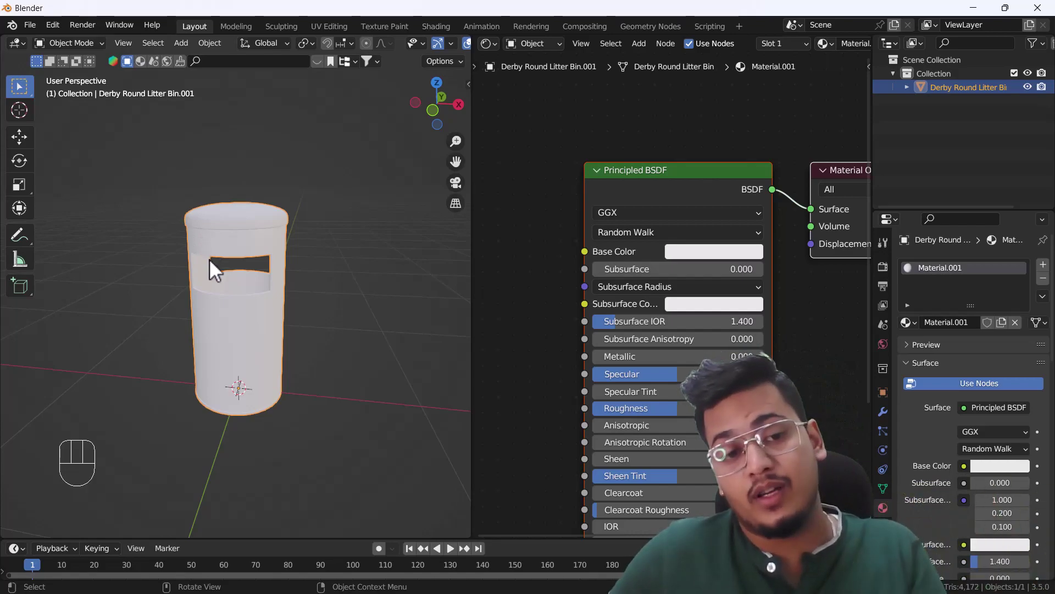
pyautogui.scroll(6, 210, 258)
pyautogui.scroll(-2, 223, 231)
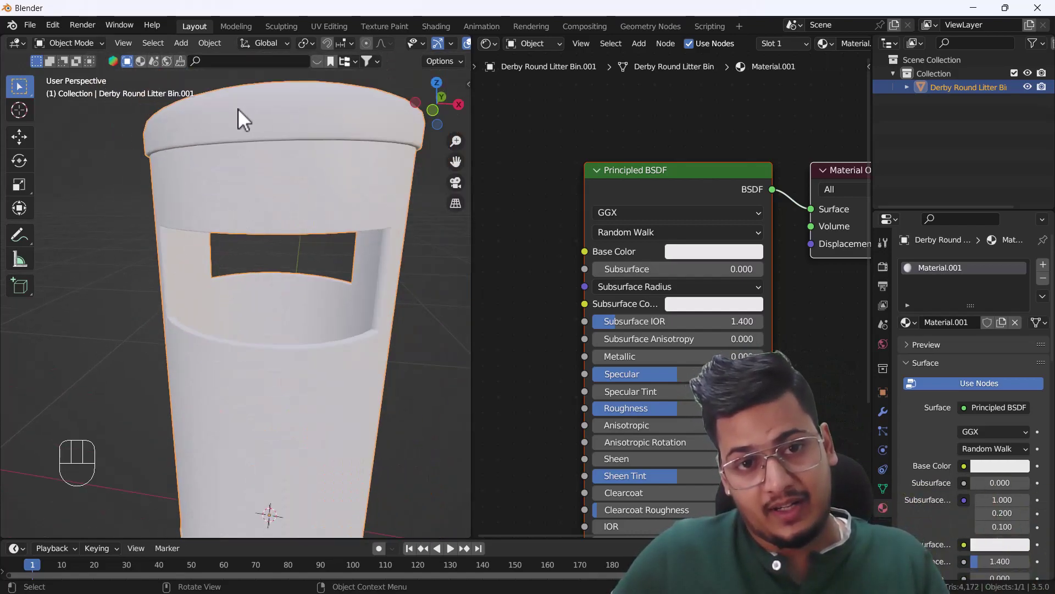
pyautogui.scroll(-2, 240, 204)
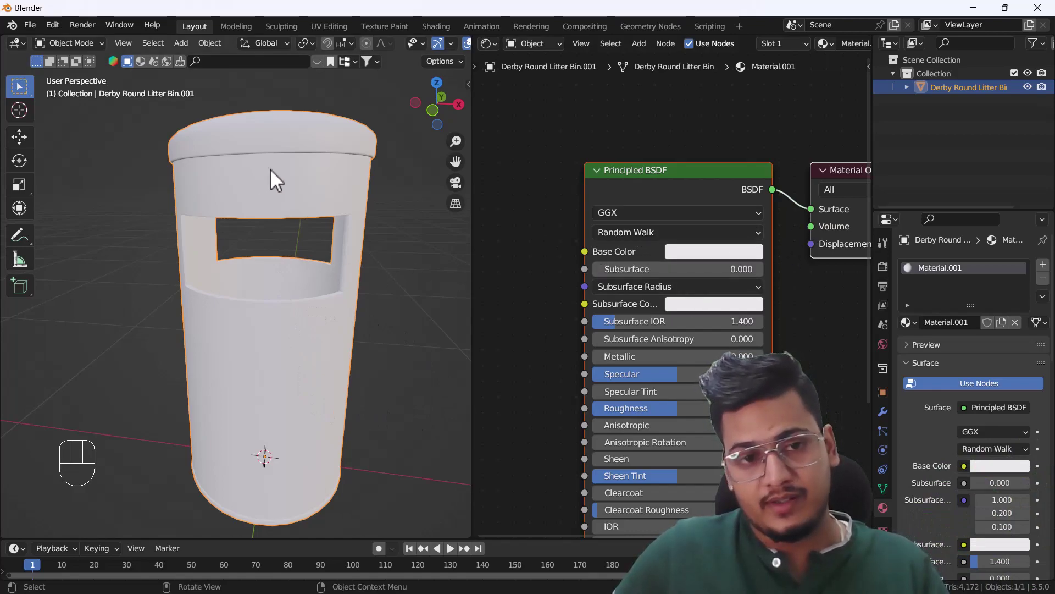
pyautogui.click(714, 250)
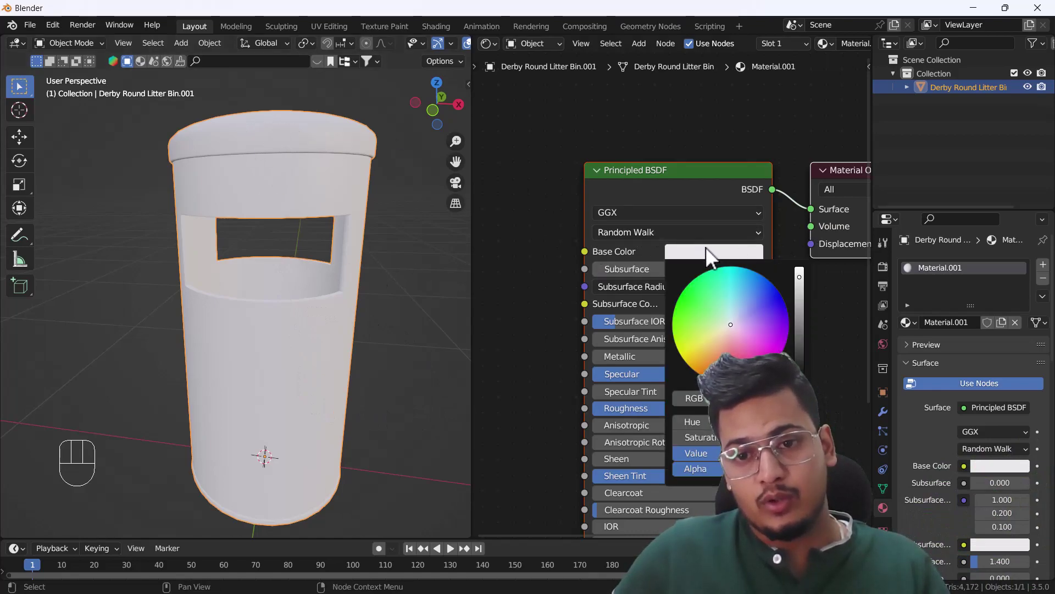
pyautogui.moveTo(730, 322); pyautogui.dragTo(737, 379)
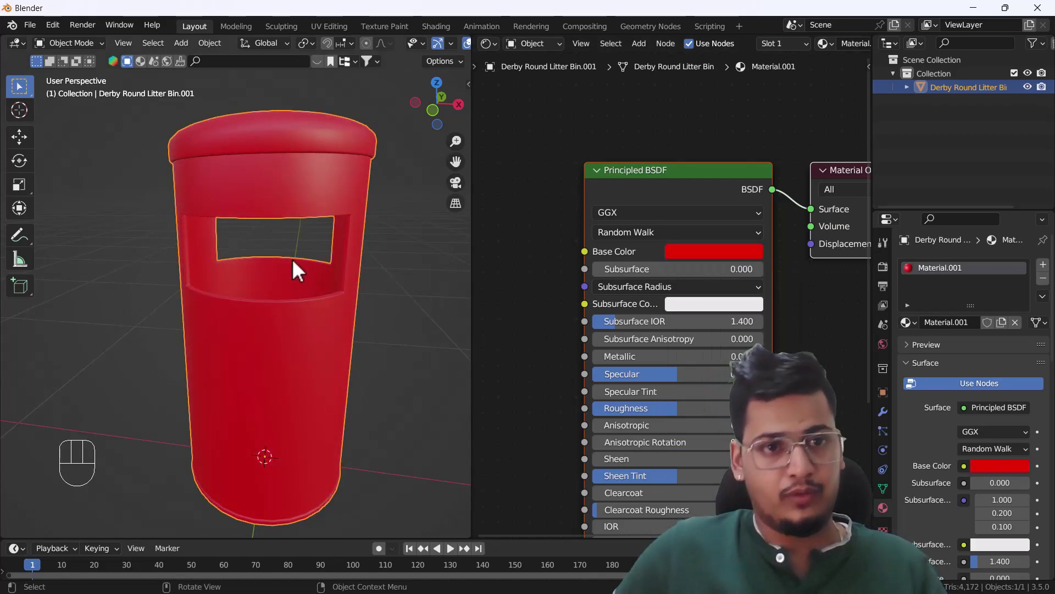
pyautogui.scroll(-2, 257, 251)
pyautogui.scroll(-2, 257, 253)
pyautogui.moveTo(243, 276); pyautogui.dragTo(285, 238, button='middle')
pyautogui.press('Tab')
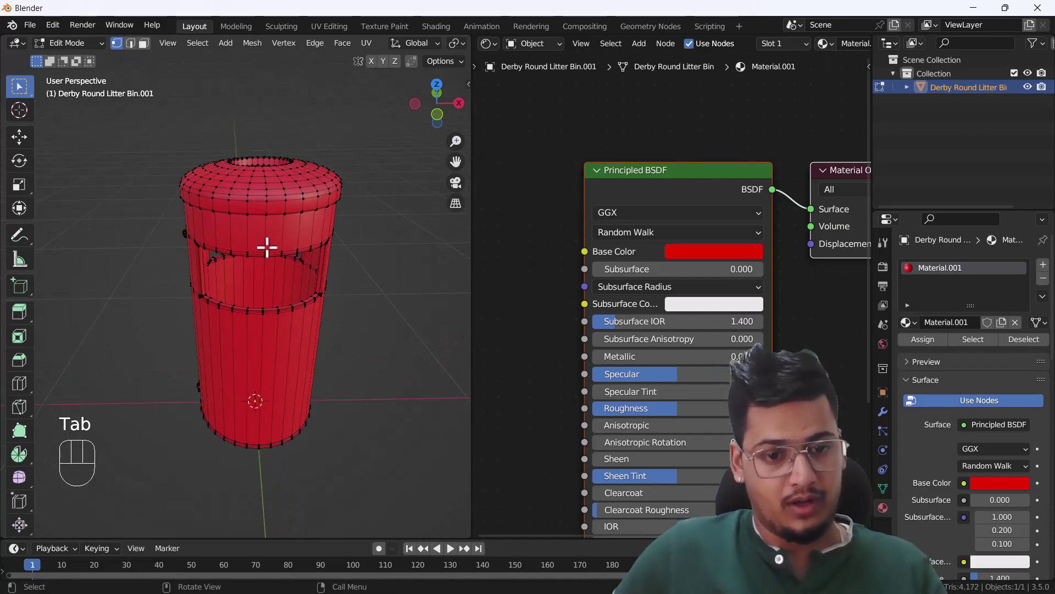
# Step: Snap the view to front orthographic and zoom out to frame the bin
pyautogui.scroll(-1, 252, 328)
pyautogui.press('`')
pyautogui.click(178, 230)
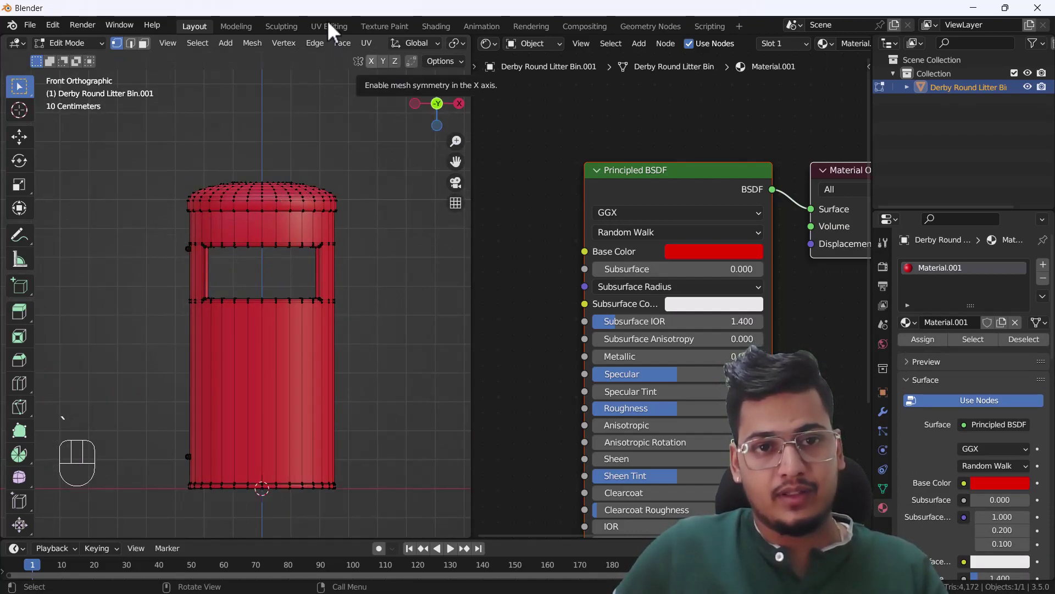
pyautogui.scroll(-3, 427, 42)
pyautogui.scroll(-3, 427, 43)
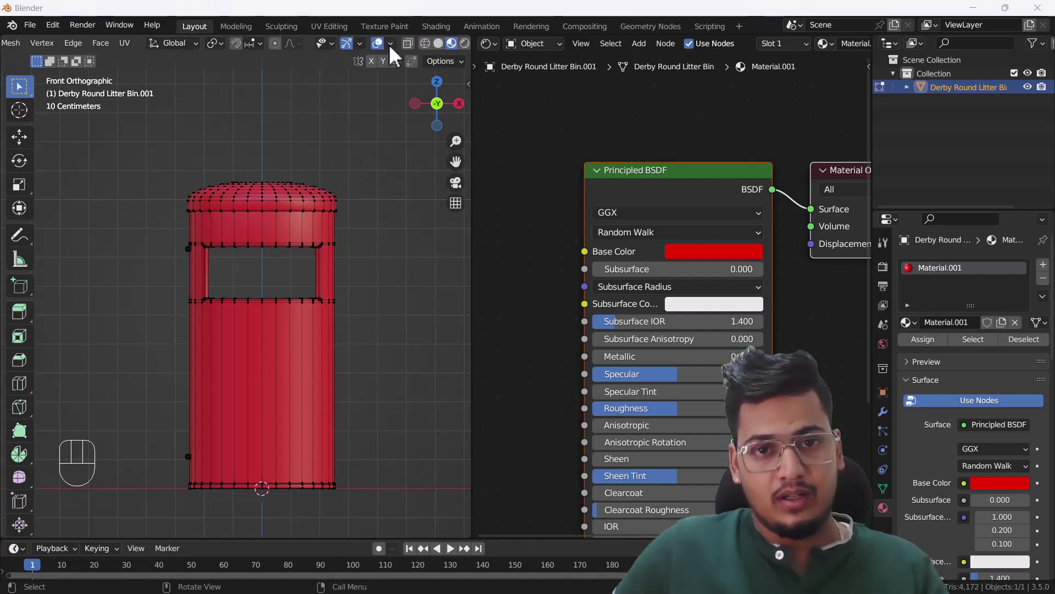
# Step: With X-ray on, box-select the bin's body below the lid and grow the selection twice
pyautogui.click(407, 43)
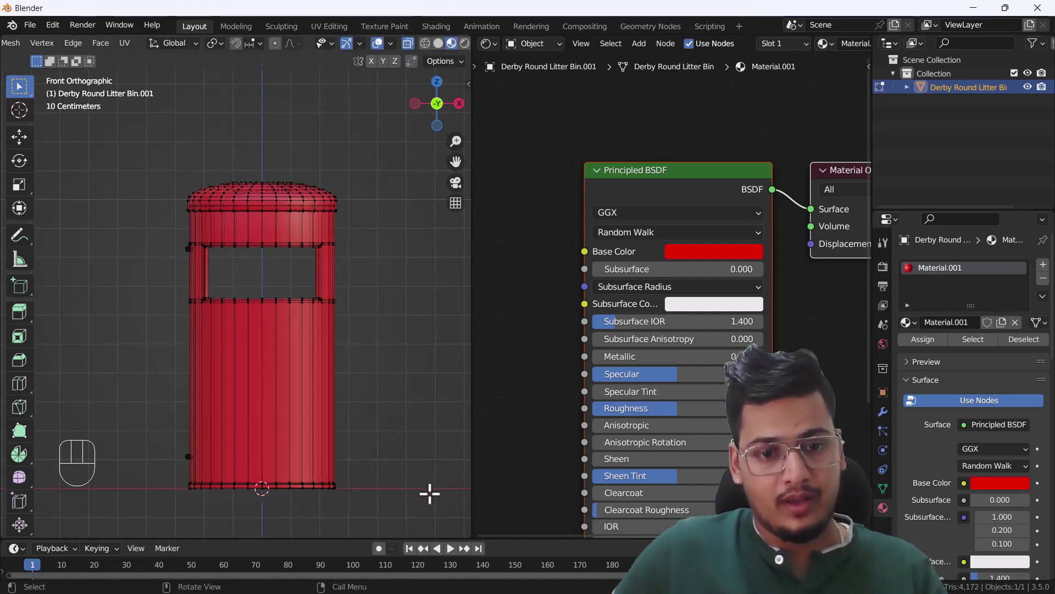
pyautogui.moveTo(416, 499); pyautogui.dragTo(37, 232)
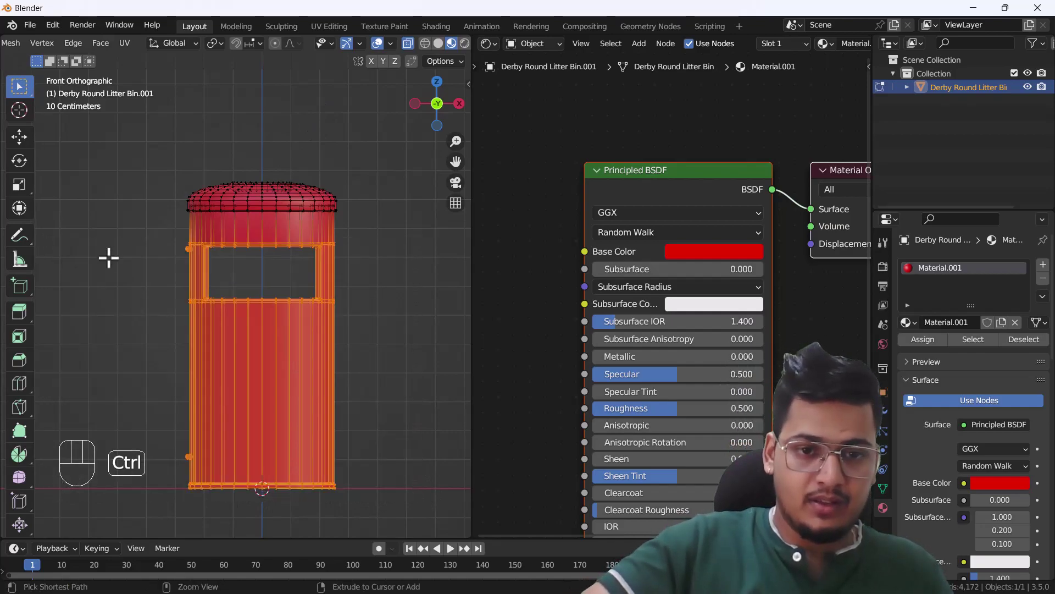
pyautogui.press('ctrl+KP_Add')
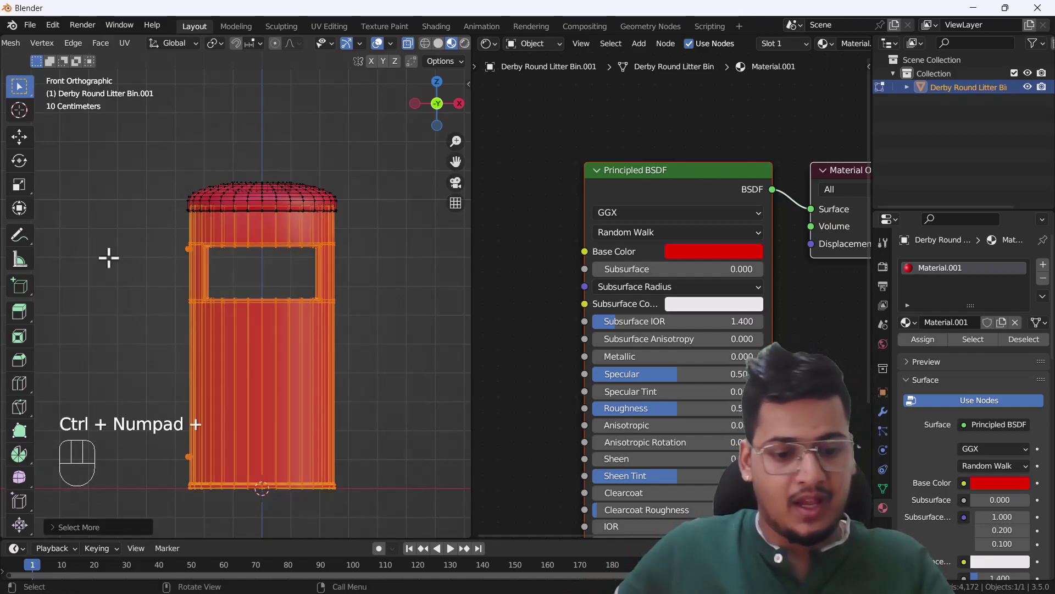
pyautogui.press('ctrl+KP_Add')
pyautogui.press('ctrl+KP_Add')
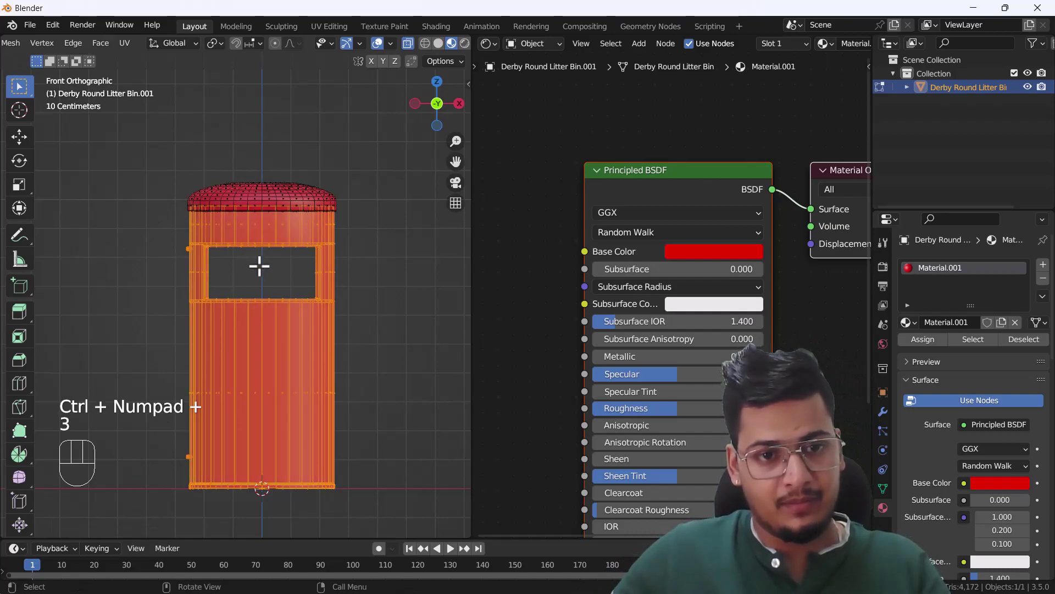
pyautogui.click(408, 44)
pyautogui.scroll(5, 44, 47)
pyautogui.scroll(2, 48, 48)
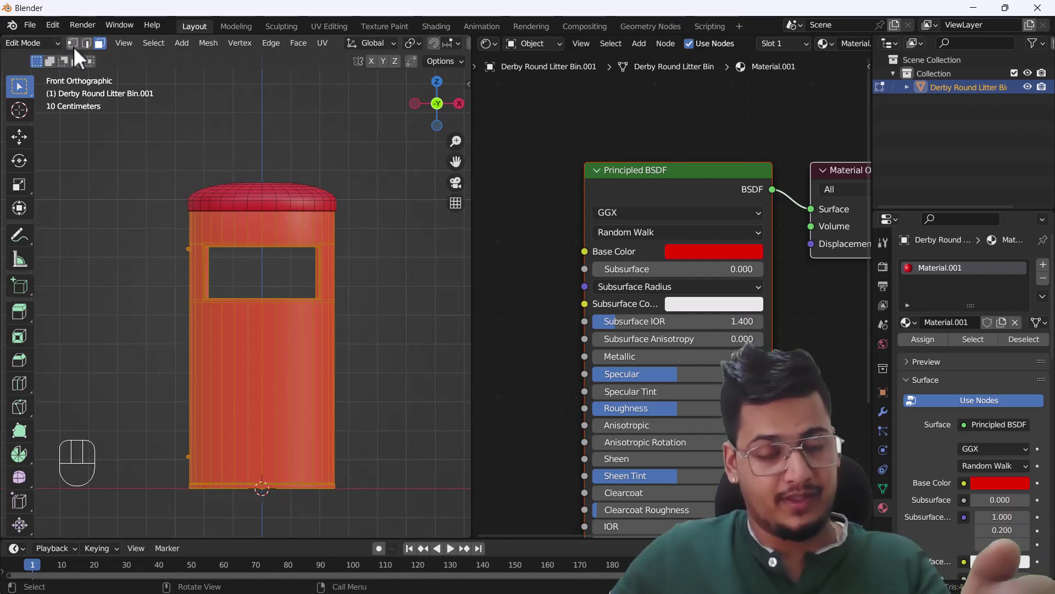
# Step: Add a second slot with new Material.002 and assign it to the selected body faces
pyautogui.click(1043, 265)
pyautogui.click(975, 351)
pyautogui.press('Tab')
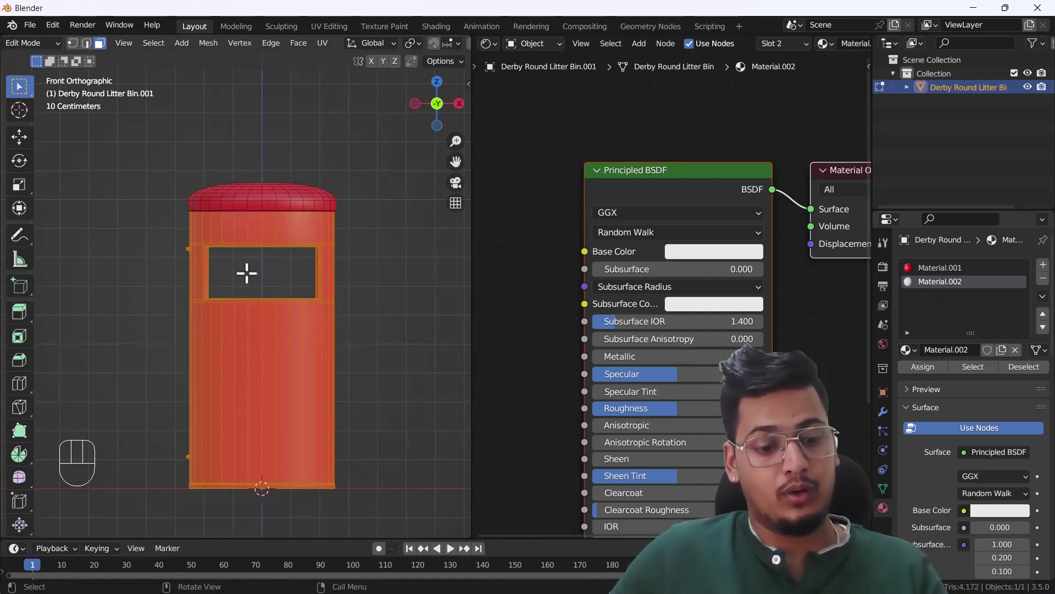
pyautogui.press('Tab')
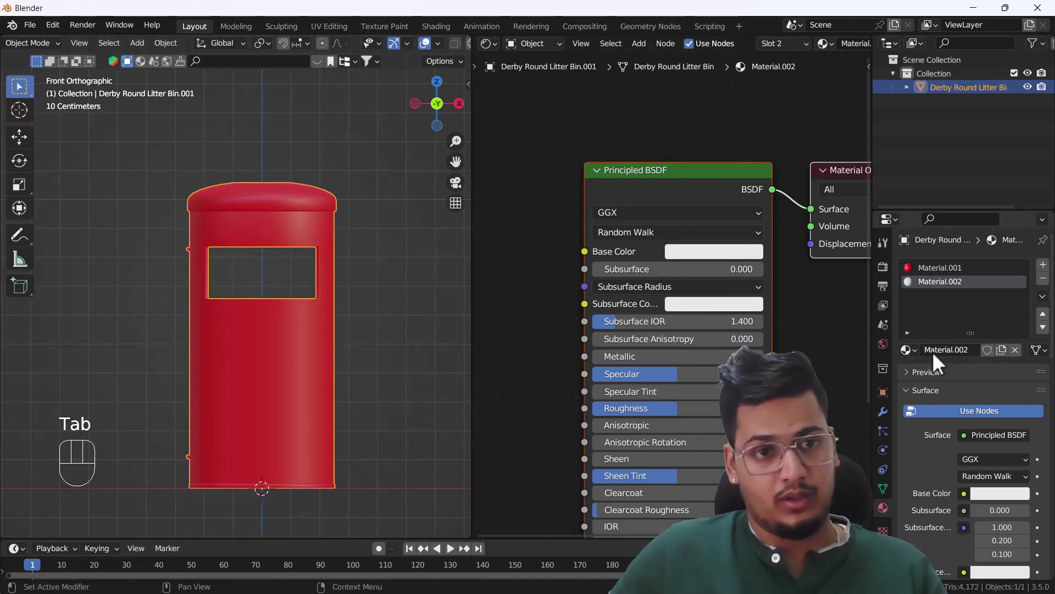
pyautogui.press('Tab')
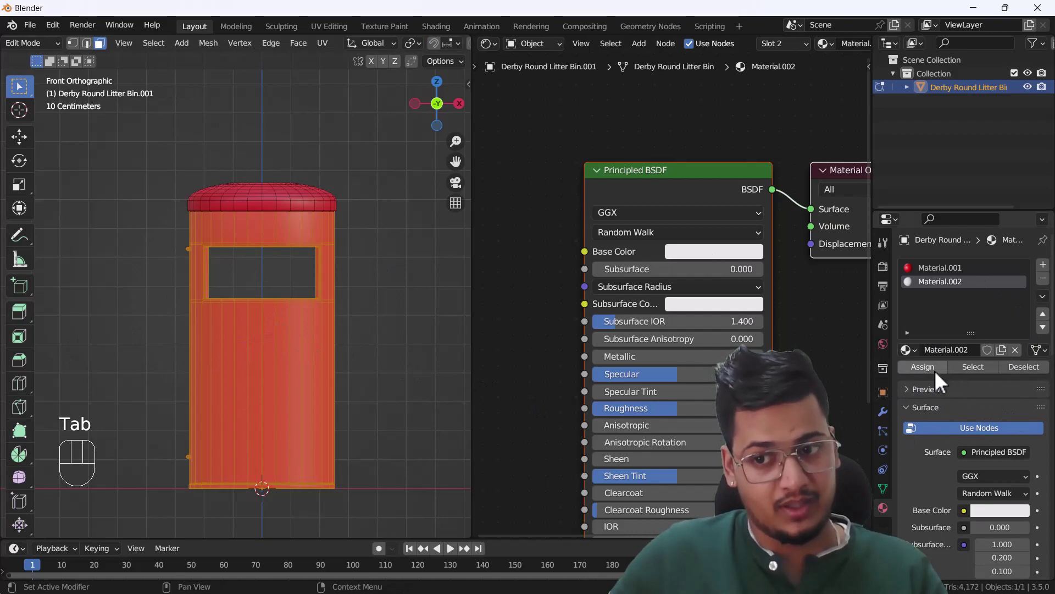
pyautogui.click(917, 366)
# Step: Darken Material.002's base colour to near-black so the body contrasts with the red lid
pyautogui.press('Tab')
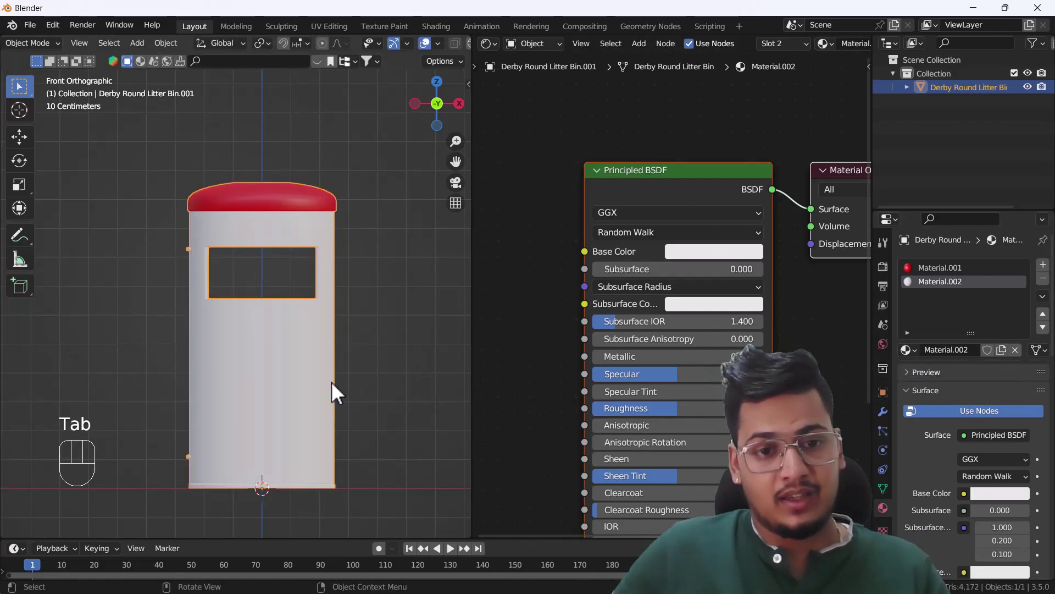
pyautogui.click(726, 251)
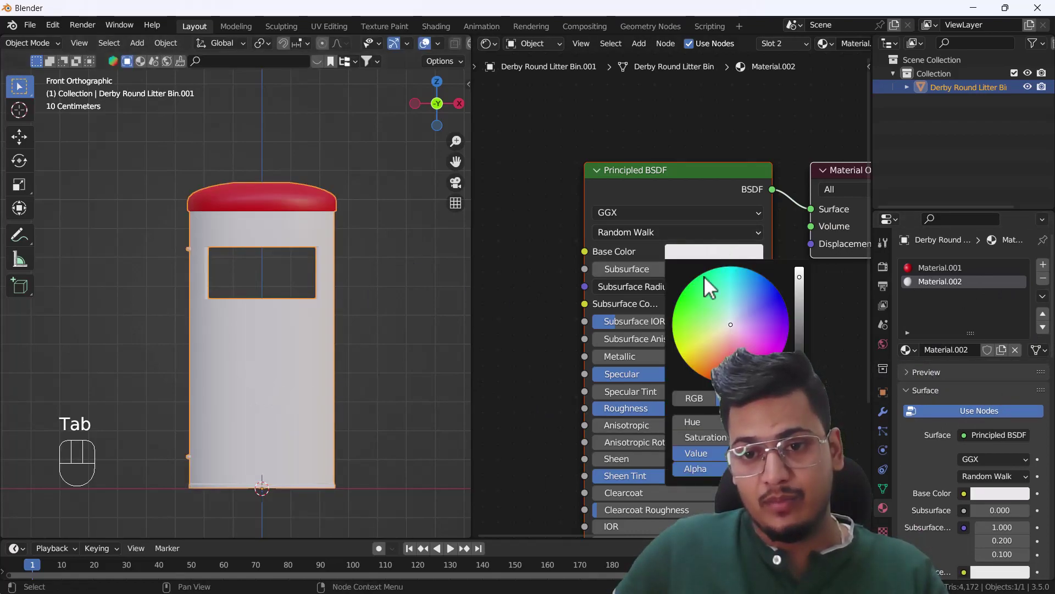
pyautogui.moveTo(800, 280); pyautogui.dragTo(799, 368)
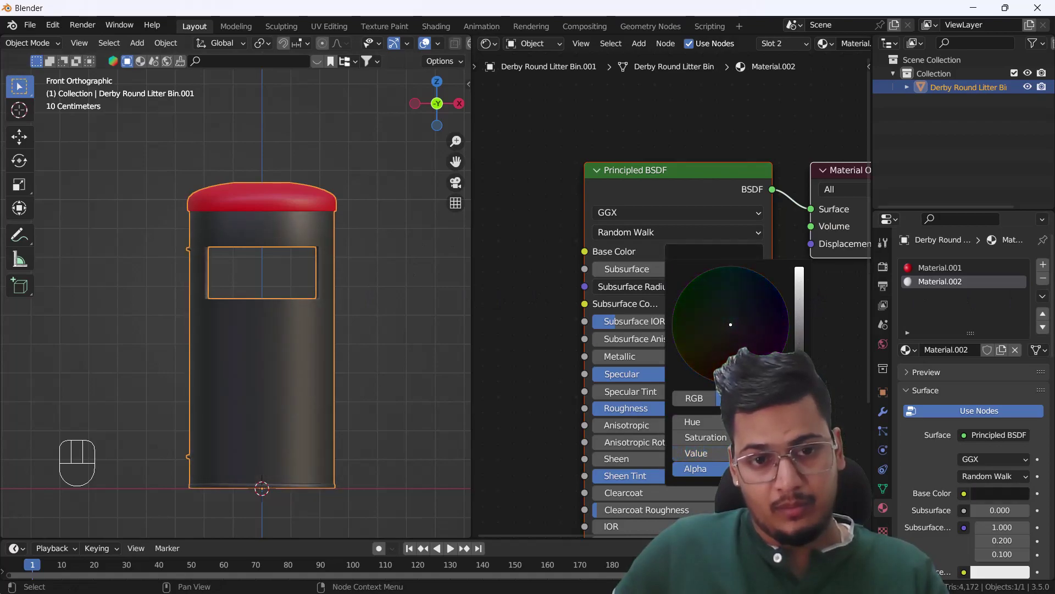
pyautogui.moveTo(139, 335); pyautogui.dragTo(154, 370, button='middle')
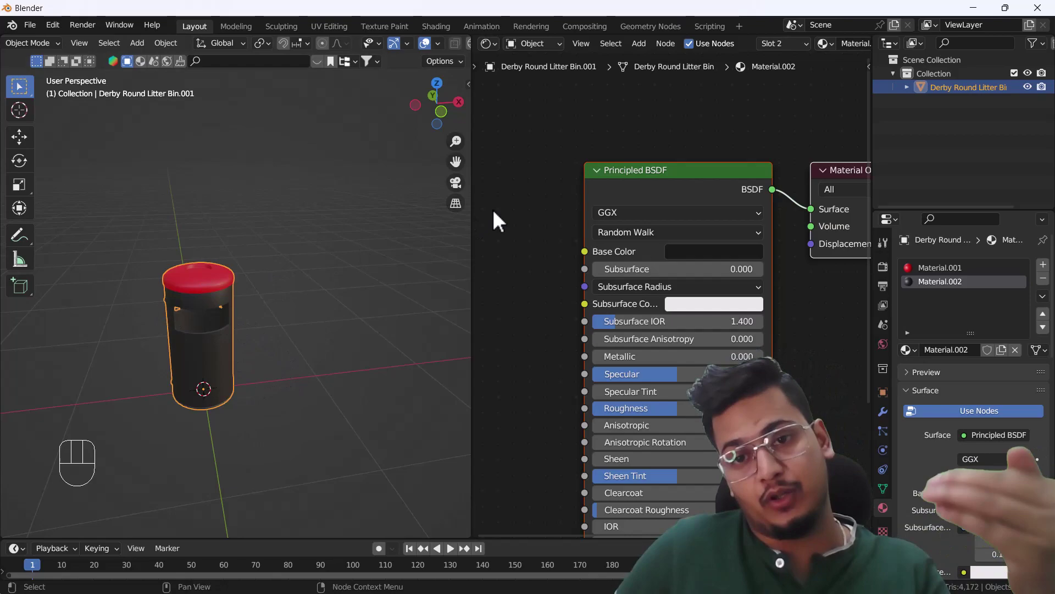
# Step: Remove both material slots and turn the right-hand area into a UV Editor
pyautogui.click(1043, 278)
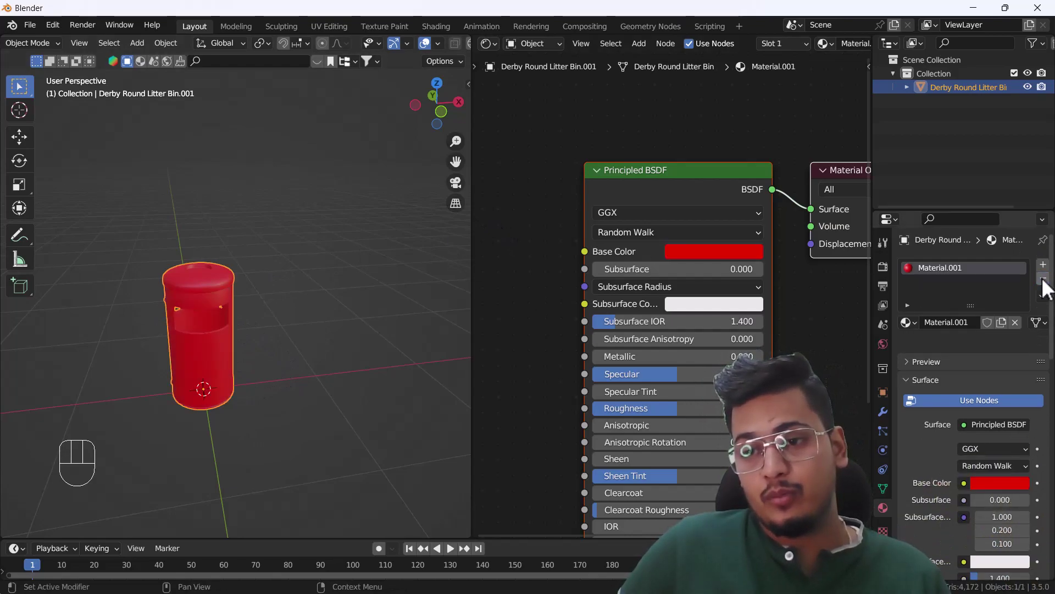
pyautogui.click(1042, 278)
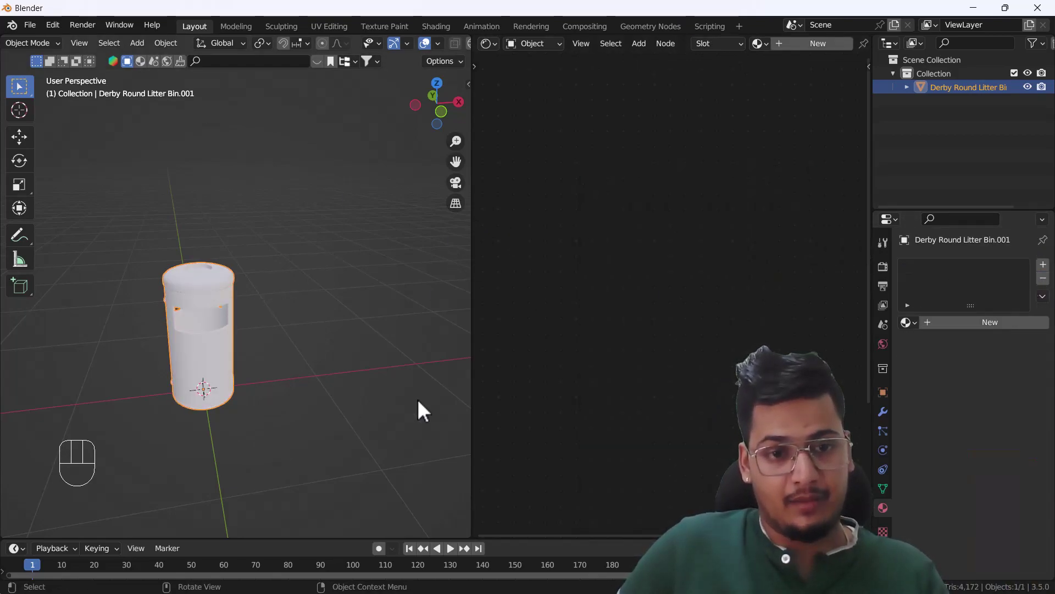
pyautogui.click(495, 43)
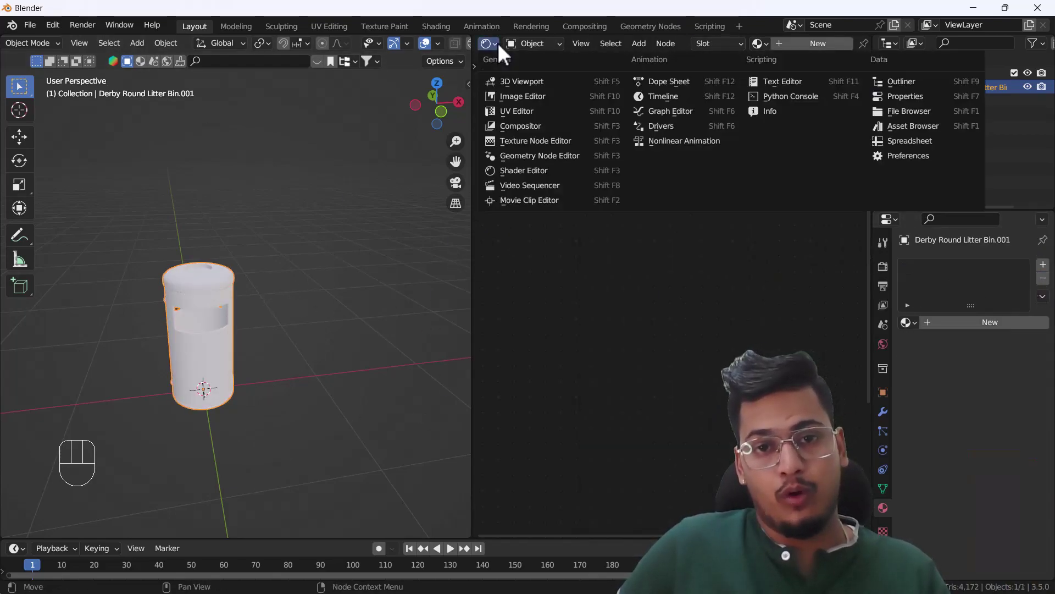
pyautogui.click(511, 111)
# Step: Inspect the bin's full UV layout with all faces selected, then return to object mode
pyautogui.scroll(2, 201, 313)
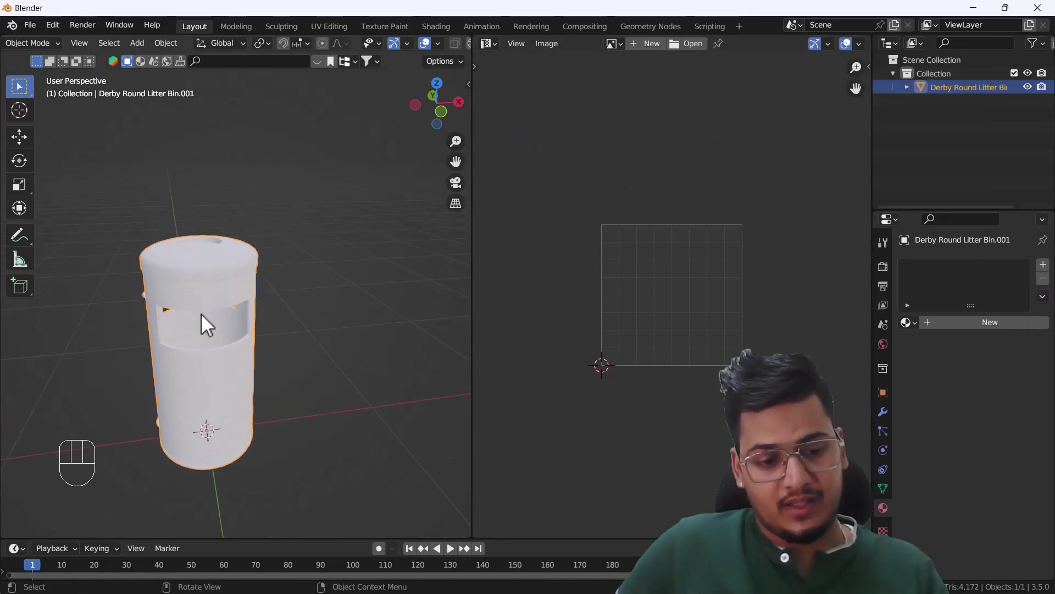
pyautogui.press('Tab')
pyautogui.press('a')
pyautogui.scroll(3, 732, 333)
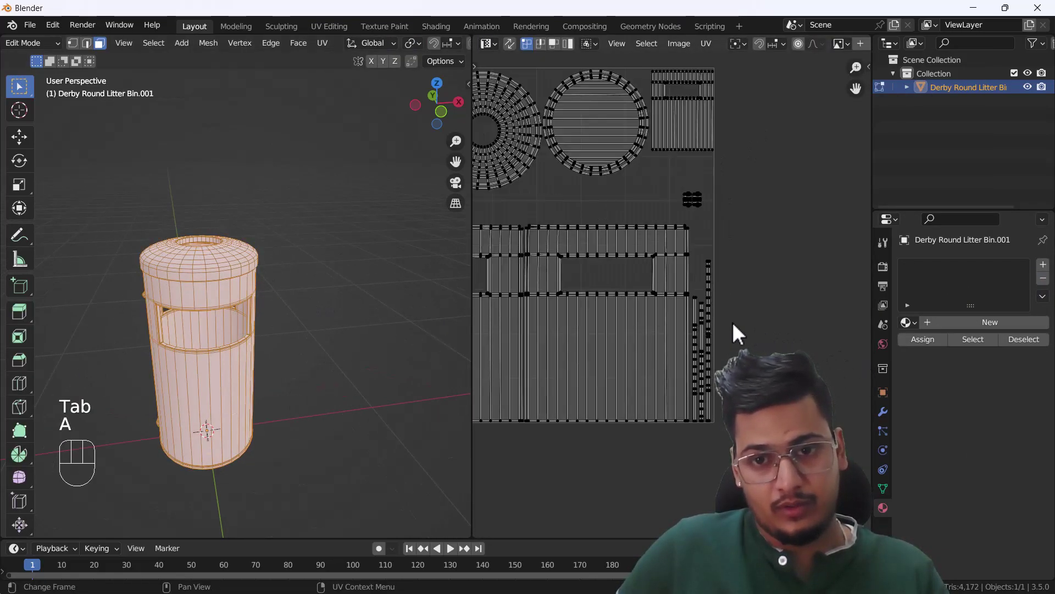
pyautogui.scroll(-2, 596, 306)
pyautogui.keyDown('shift'); pyautogui.moveTo(584, 288); pyautogui.dragTo(737, 276, button='middle'); pyautogui.keyUp('shift')
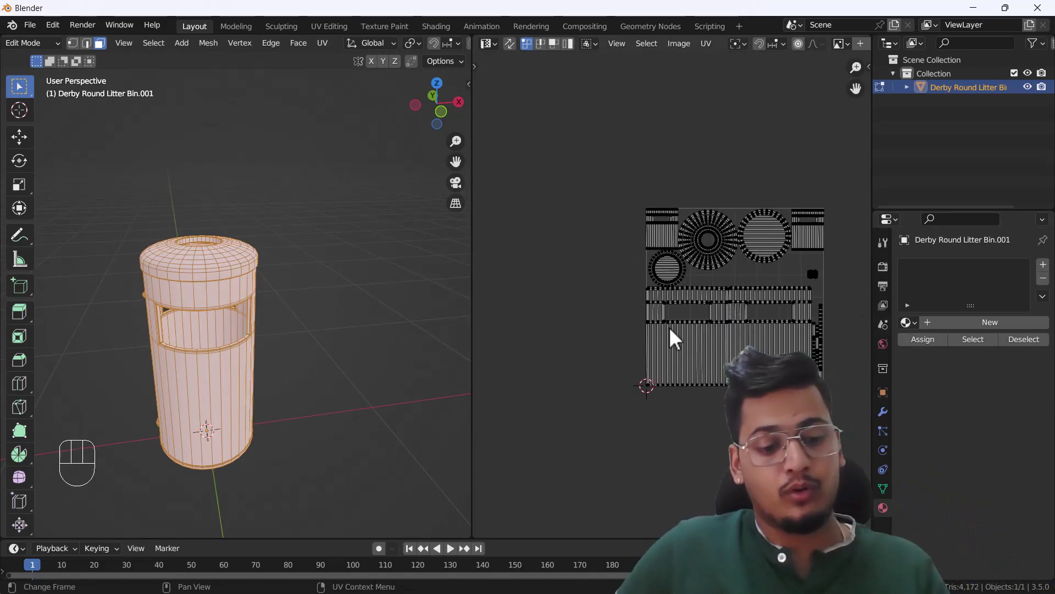
pyautogui.press('Tab')
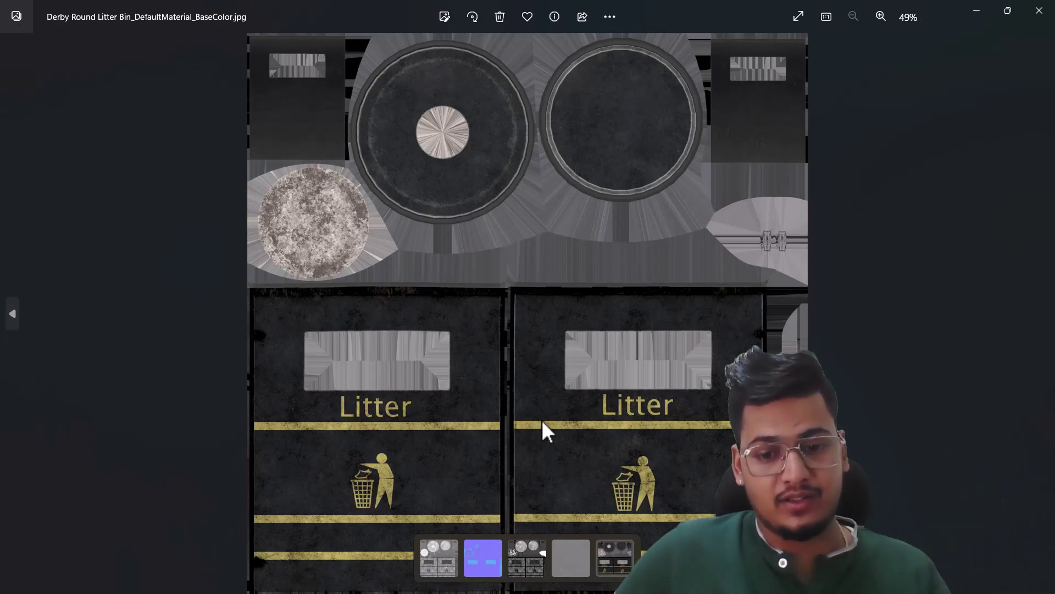
# Step: Browse the Roughness, normal, Metallic, Height and BaseColor texture maps in Photos, then close it
pyautogui.click(431, 565)
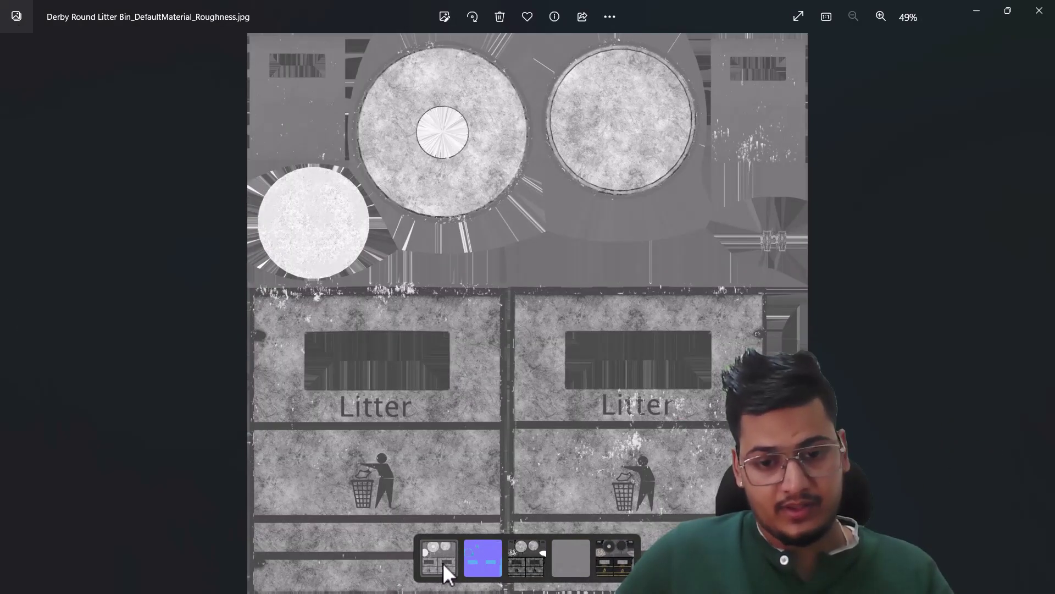
pyautogui.click(474, 566)
pyautogui.click(520, 572)
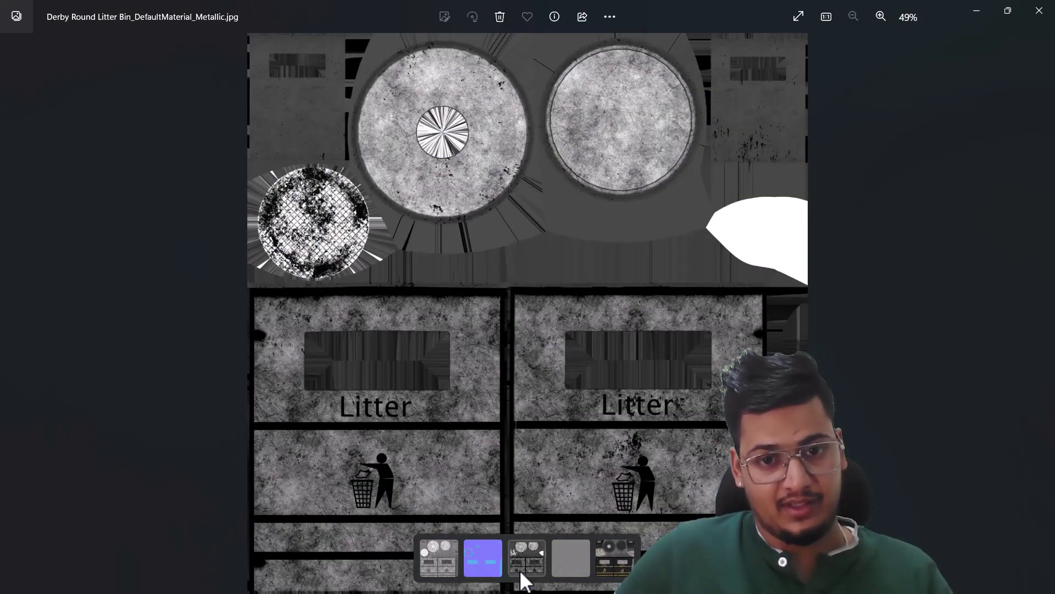
pyautogui.click(575, 574)
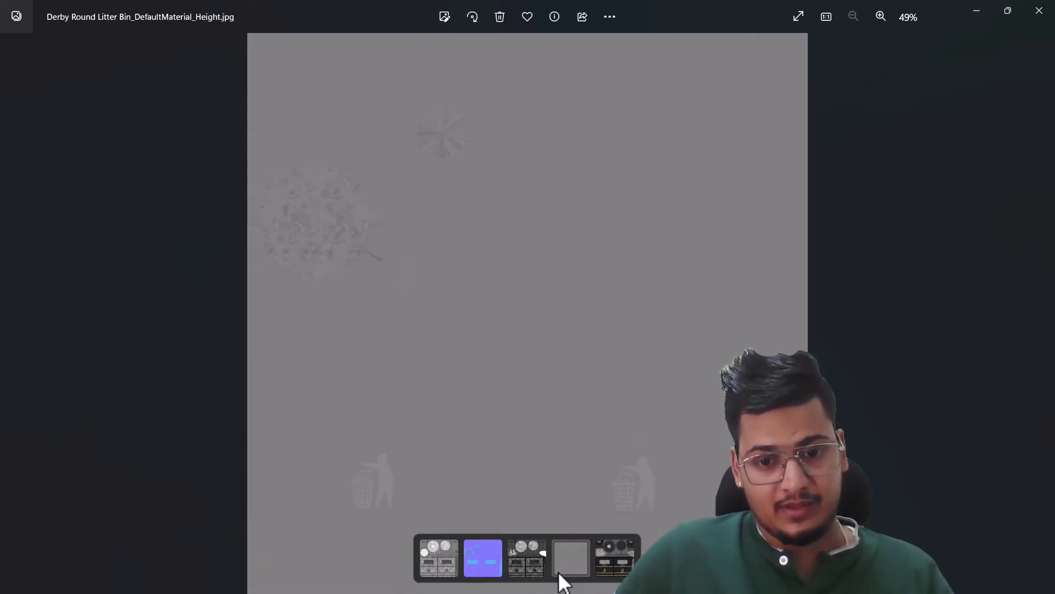
pyautogui.click(527, 566)
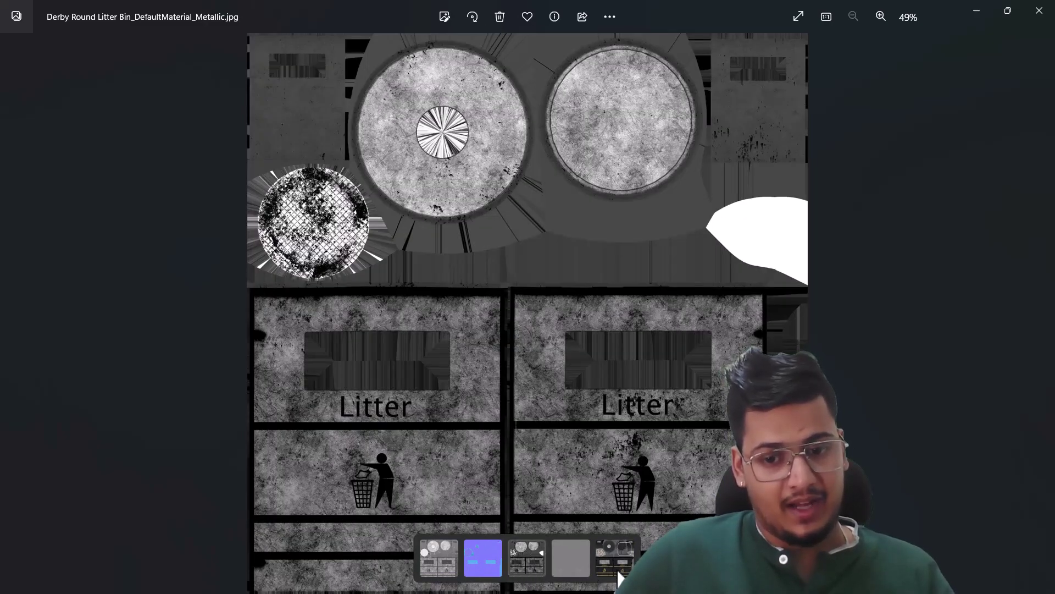
pyautogui.click(618, 571)
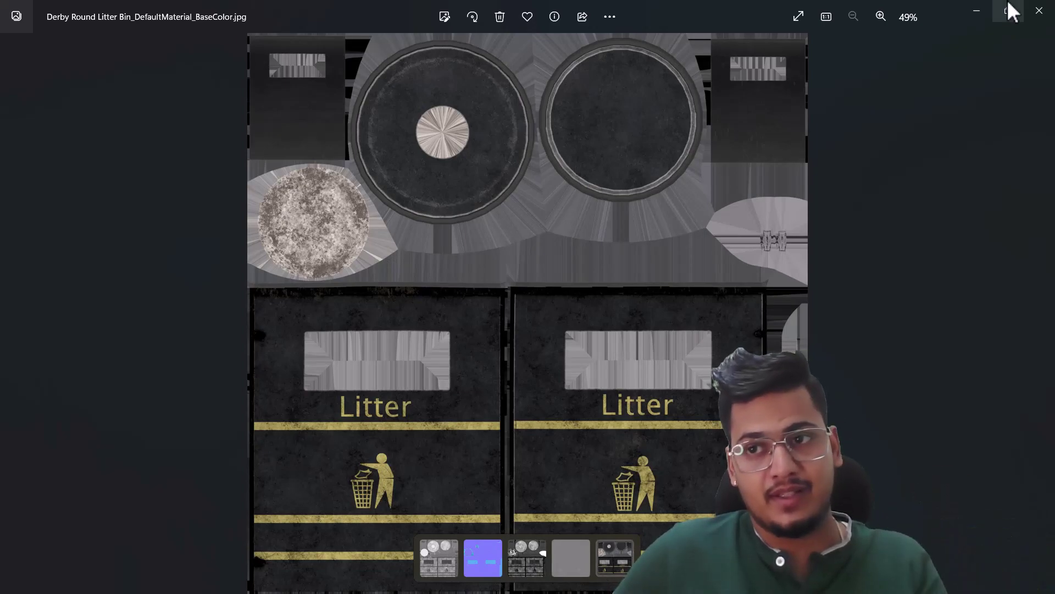
pyautogui.click(1036, 13)
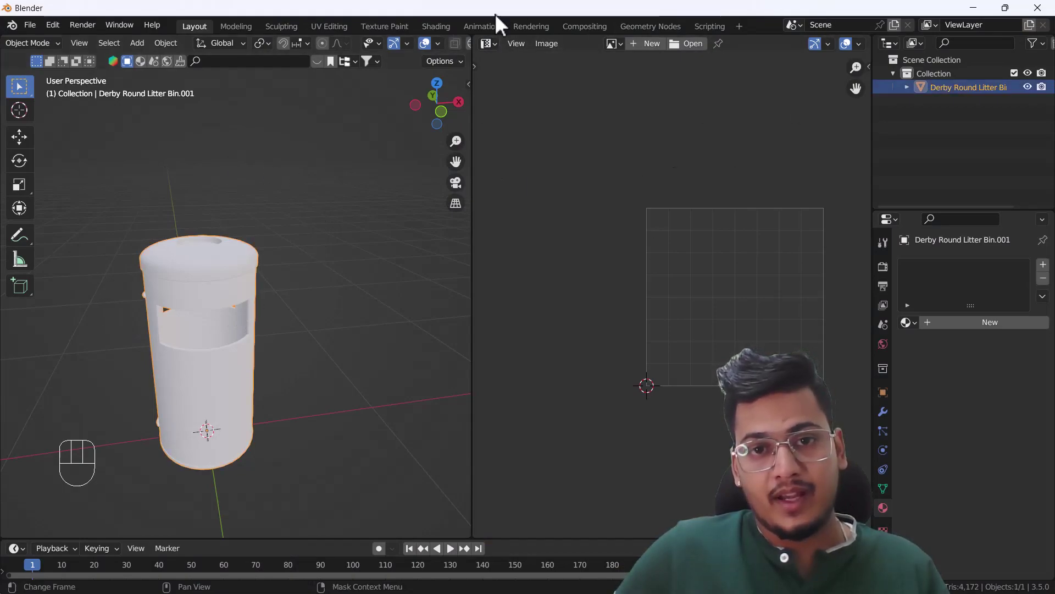
# Step: Switch the right area back to Shader Editor and create Material.003 with a Principled BSDF
pyautogui.click(491, 43)
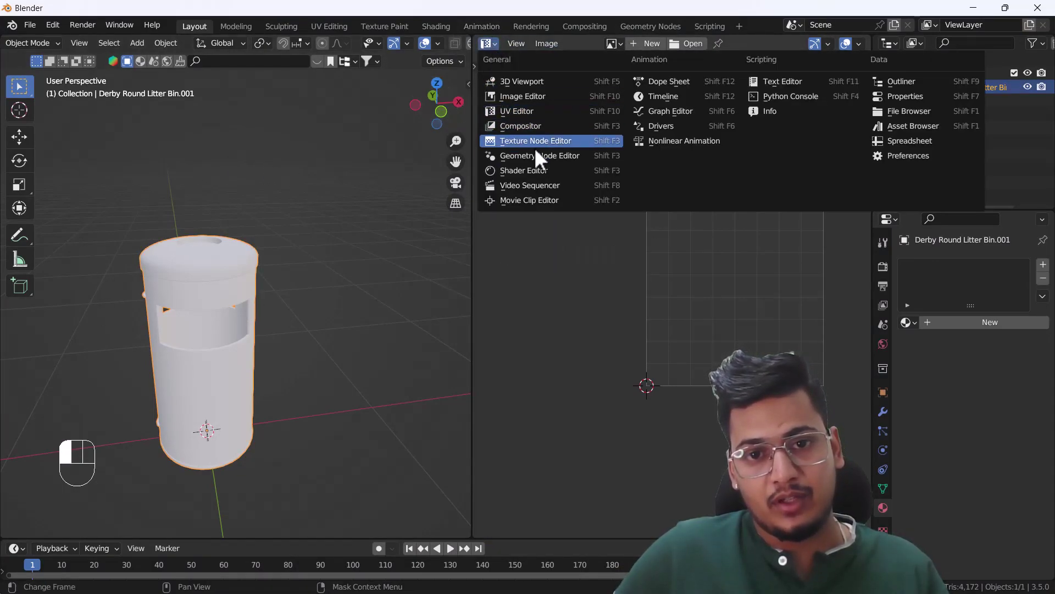
pyautogui.click(526, 171)
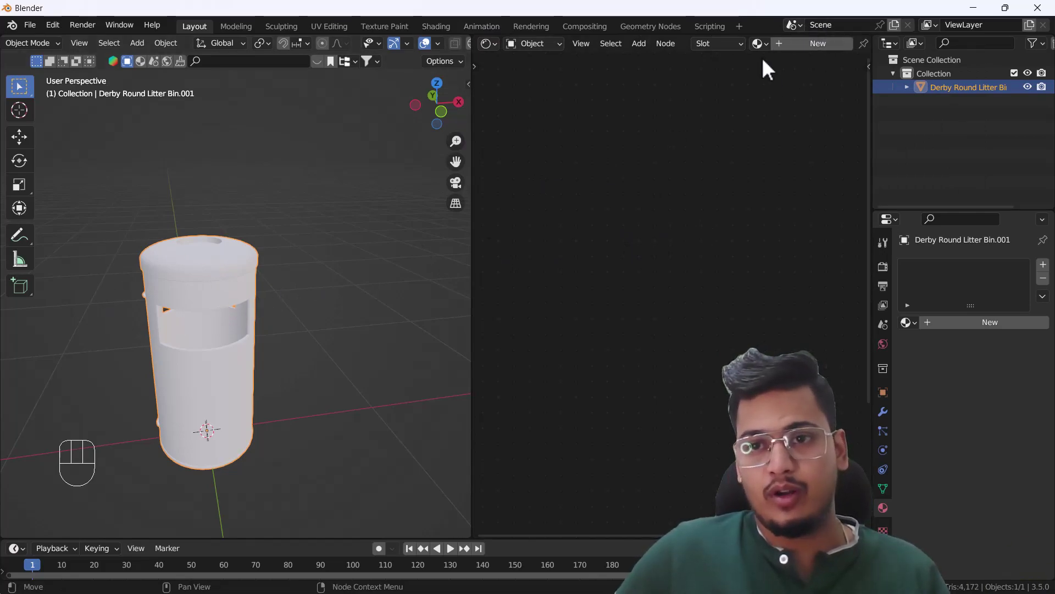
pyautogui.click(806, 44)
pyautogui.scroll(-3, 664, 189)
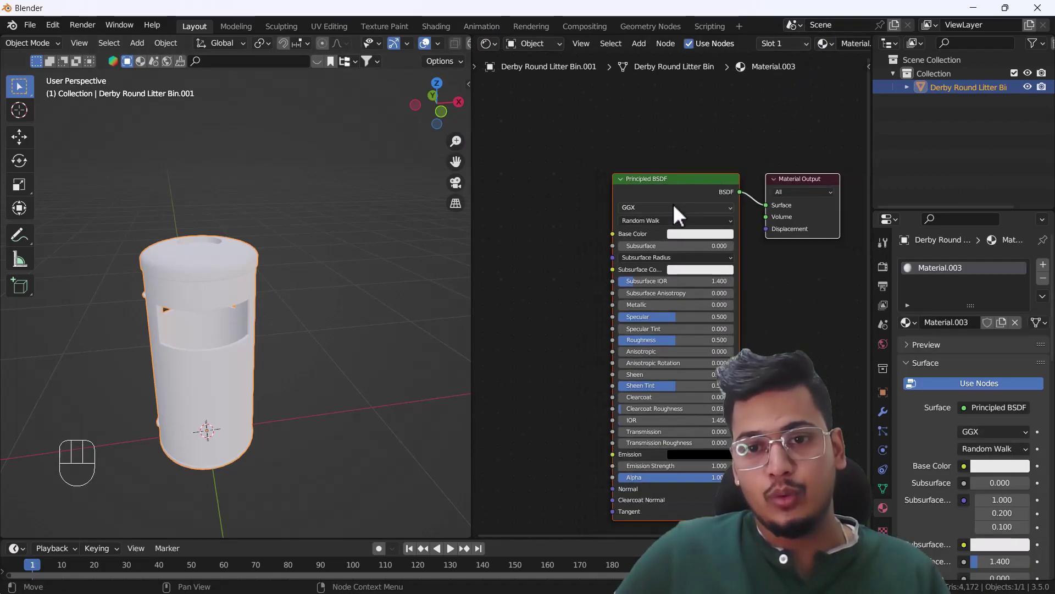
pyautogui.moveTo(600, 236); pyautogui.dragTo(613, 240, button='middle')
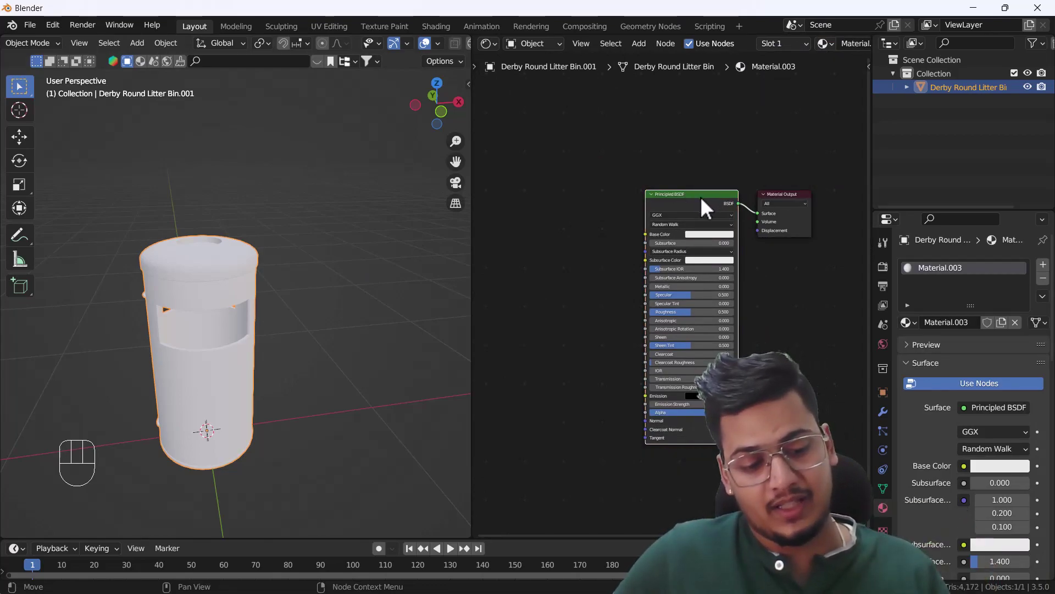
# Step: Load the five DefaultMaterial JPG maps from Downloads\Practice\textures into Material.003 via Principled Texture Setup
pyautogui.hotkey('shift', 'ctrl', 't')
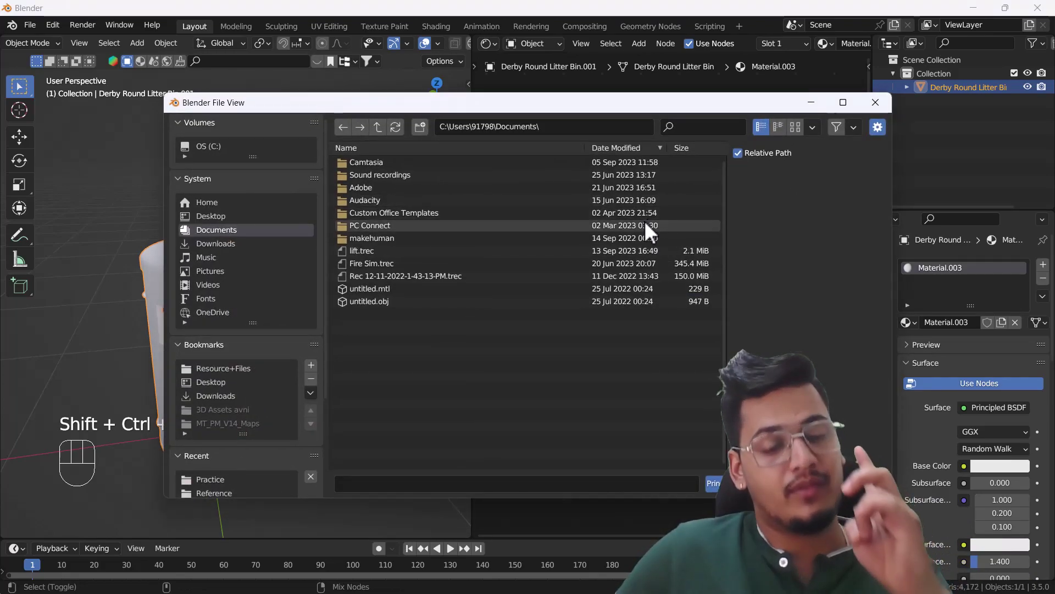
pyautogui.click(221, 480)
pyautogui.click(372, 165)
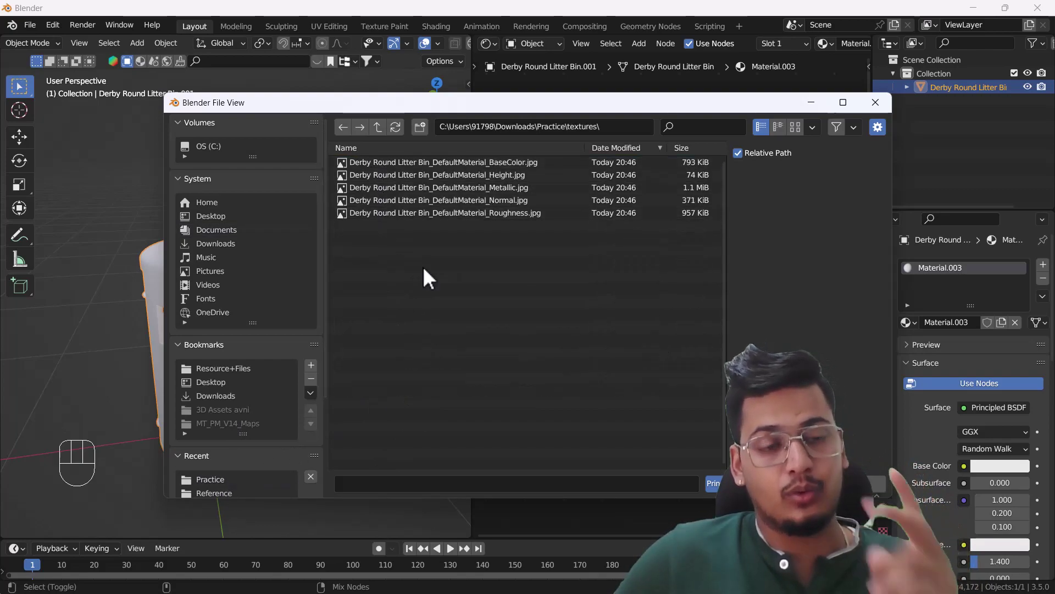
pyautogui.moveTo(342, 282); pyautogui.dragTo(530, 139)
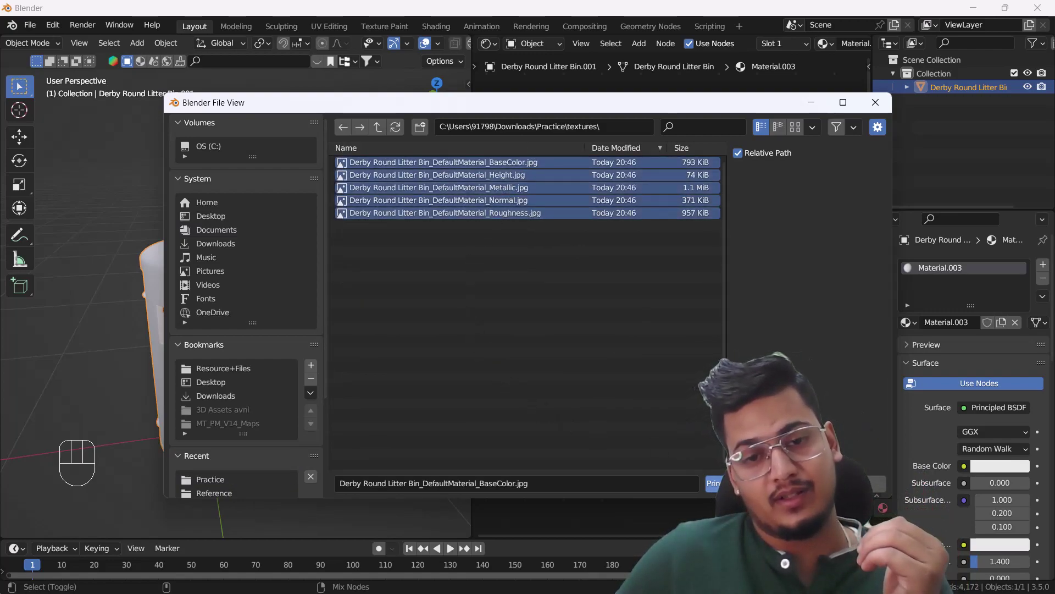
pyautogui.click(713, 483)
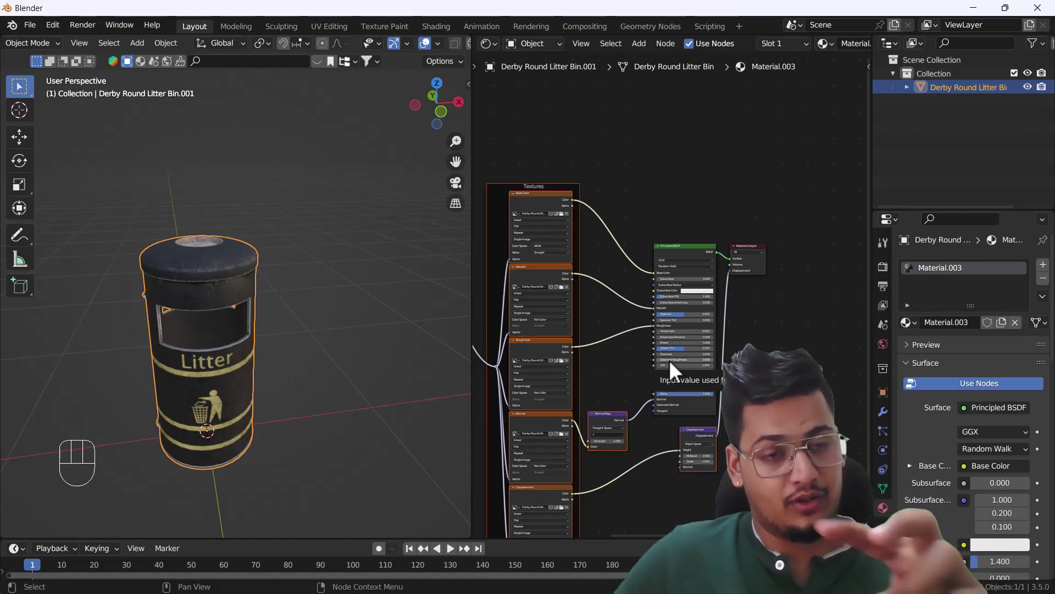
pyautogui.click(53, 25)
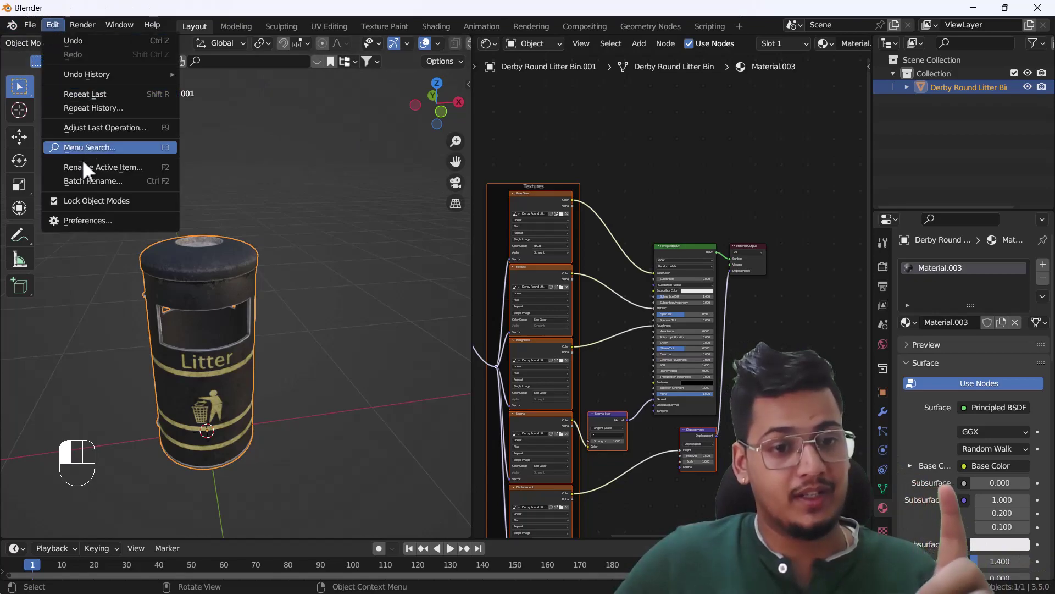
pyautogui.click(71, 228)
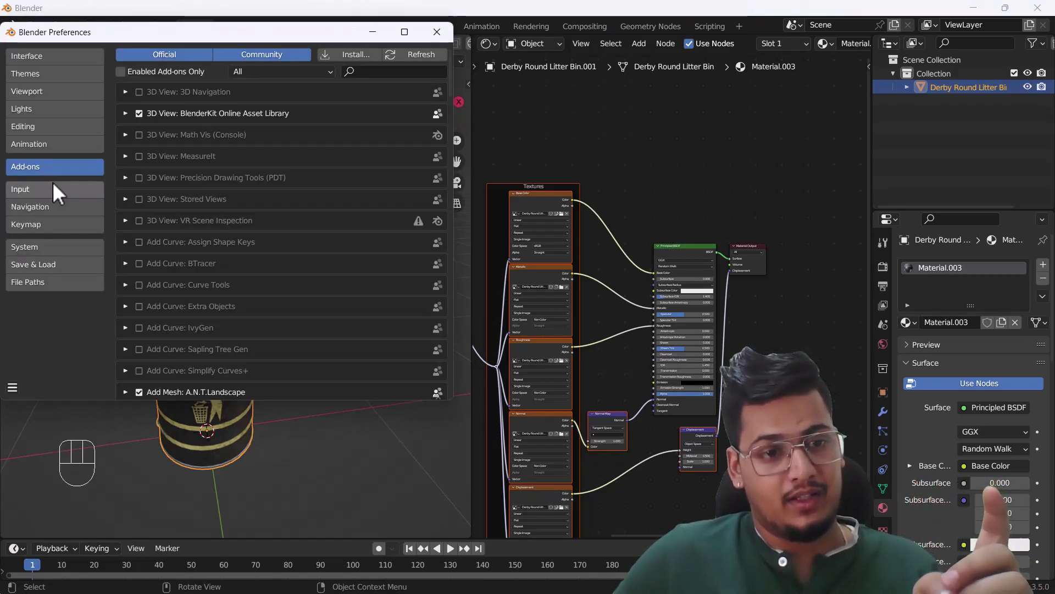
pyautogui.click(372, 72)
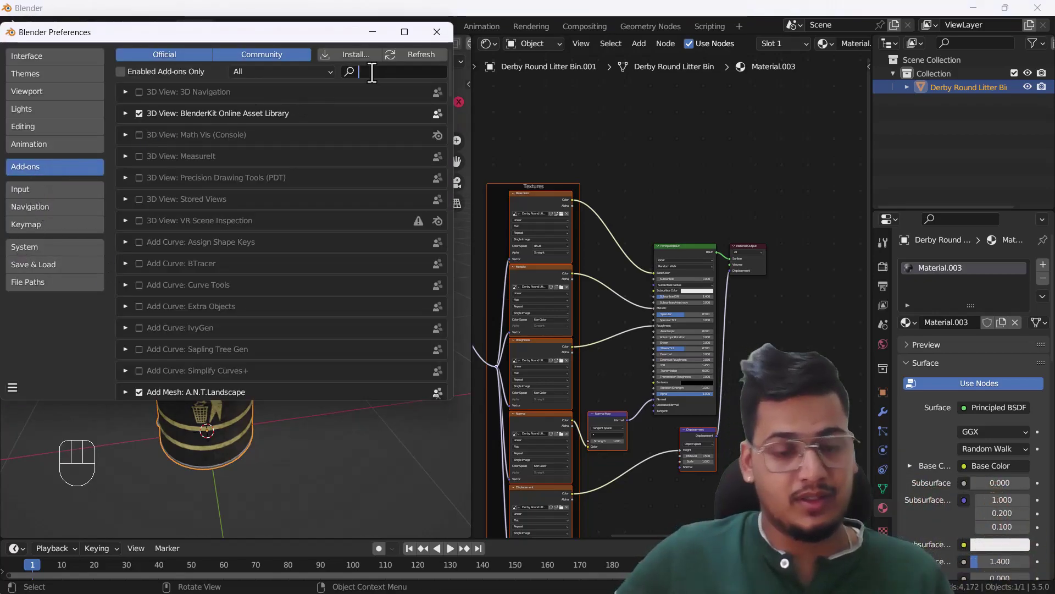
pyautogui.write('node')
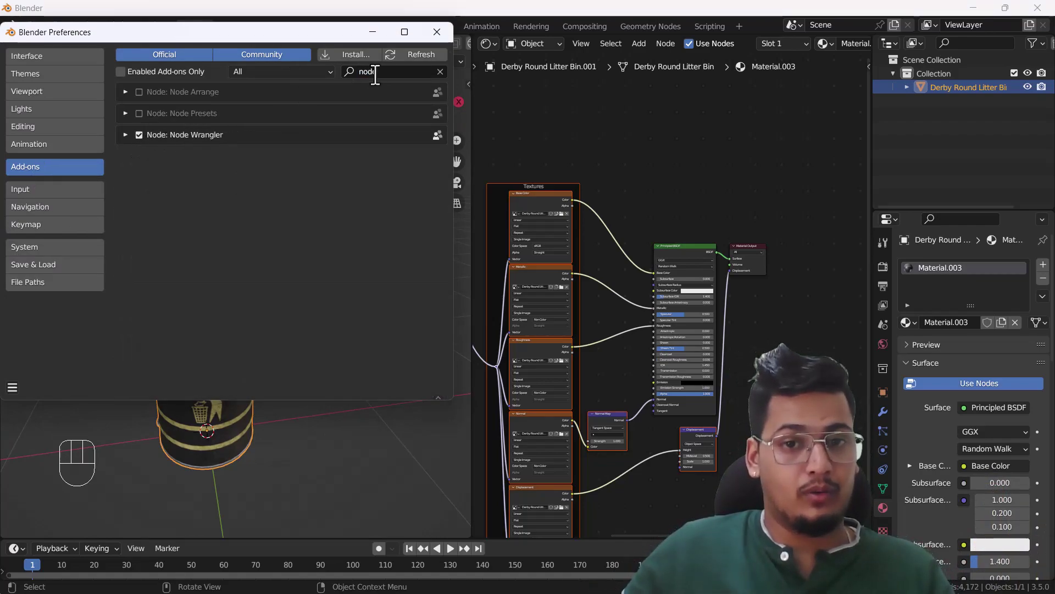
pyautogui.press('BackSpace')
pyautogui.press('BackSpace')
pyautogui.press('BackSpace')
pyautogui.press('BackSpace')
pyautogui.click(437, 33)
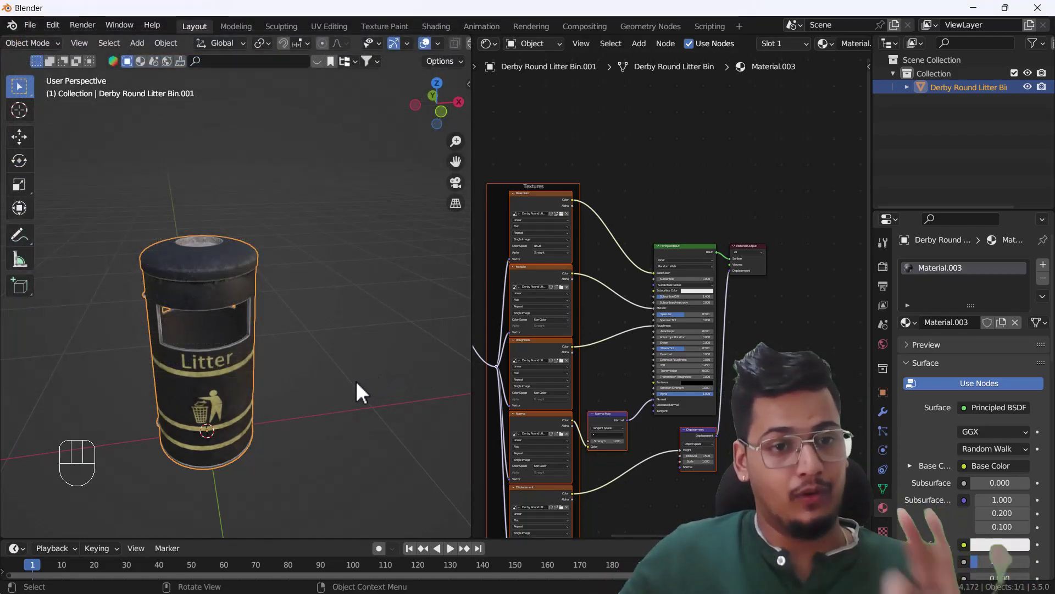
pyautogui.scroll(3, 192, 392)
pyautogui.moveTo(197, 395); pyautogui.dragTo(225, 337, button='middle')
pyautogui.scroll(3, 181, 300)
pyautogui.scroll(-4, 226, 336)
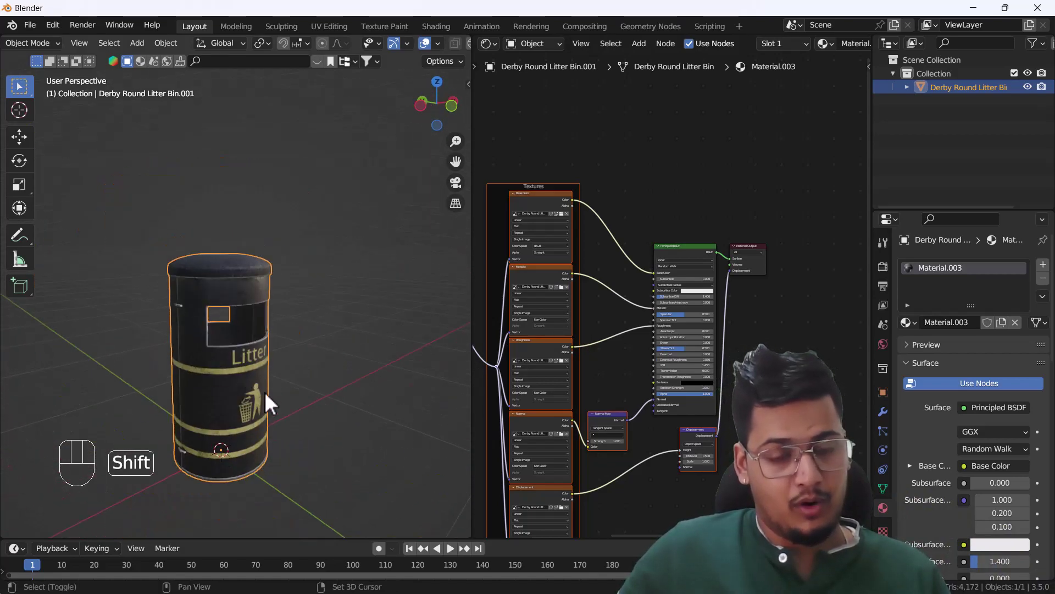
pyautogui.keyDown('shift'); pyautogui.moveTo(264, 391); pyautogui.dragTo(275, 358, button='middle'); pyautogui.keyUp('shift')
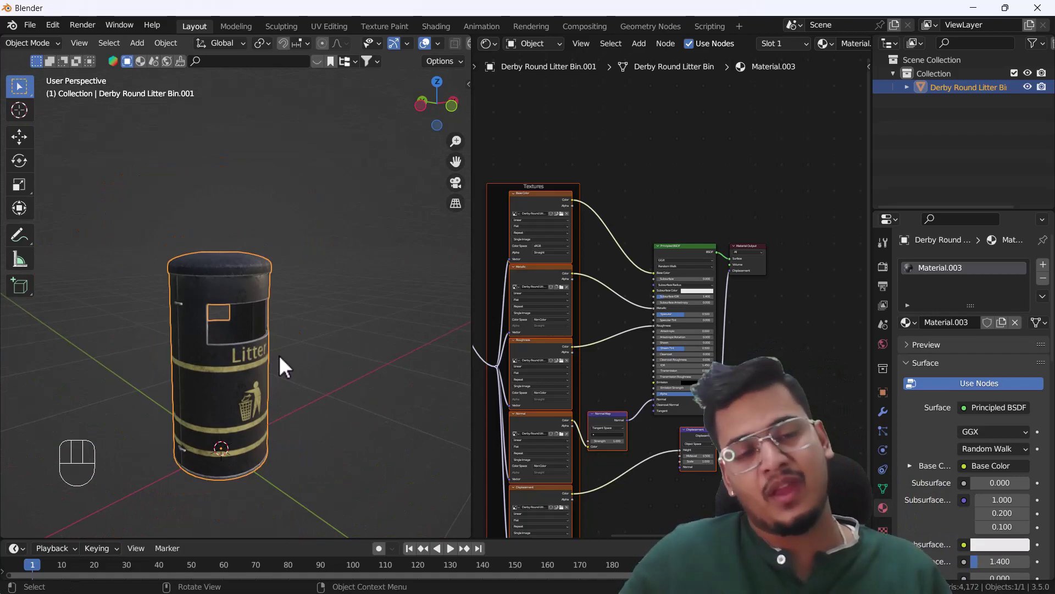